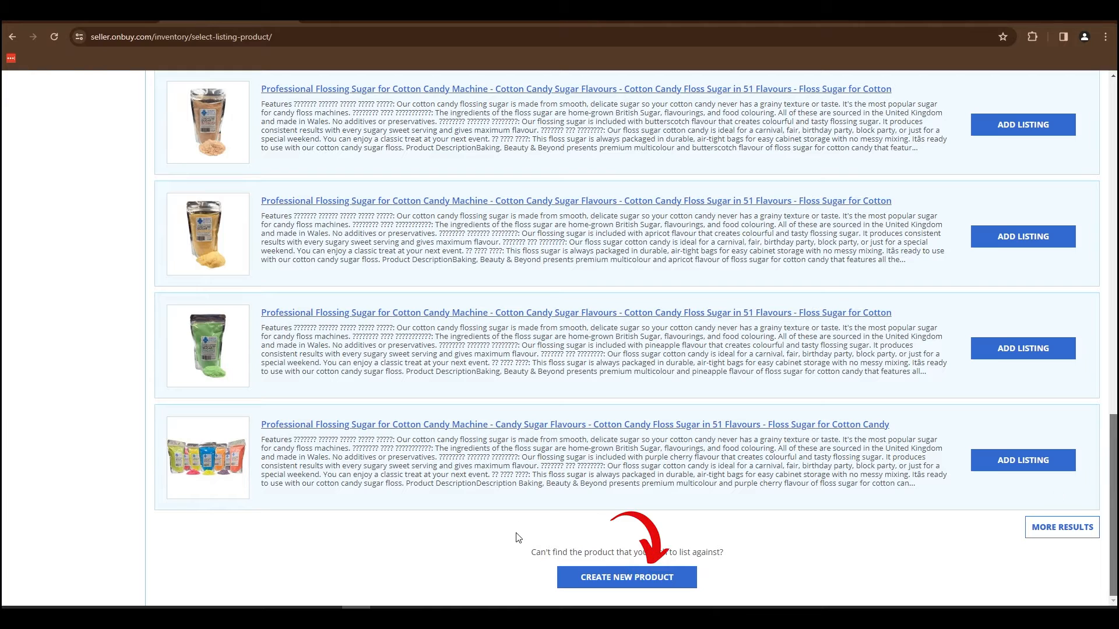
Start creating a new product, mark it as own branded, and select the brand BBB Baking Beauty & Beyond.
{"action": "left_click", "coordinate": [664, 577]}
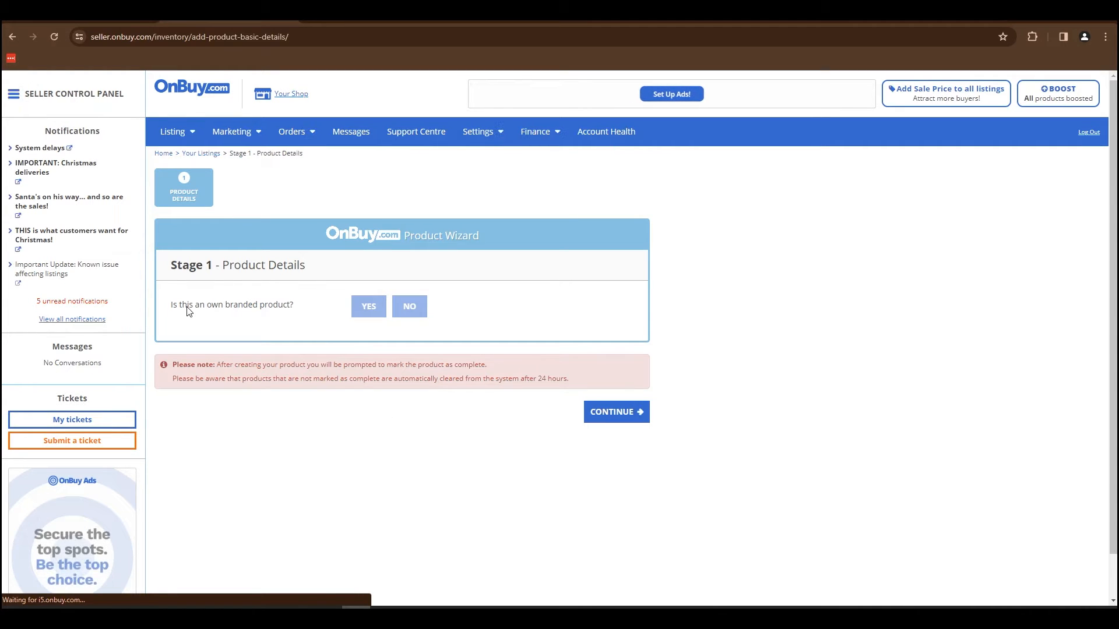
{"action": "left_click", "coordinate": [367, 312]}
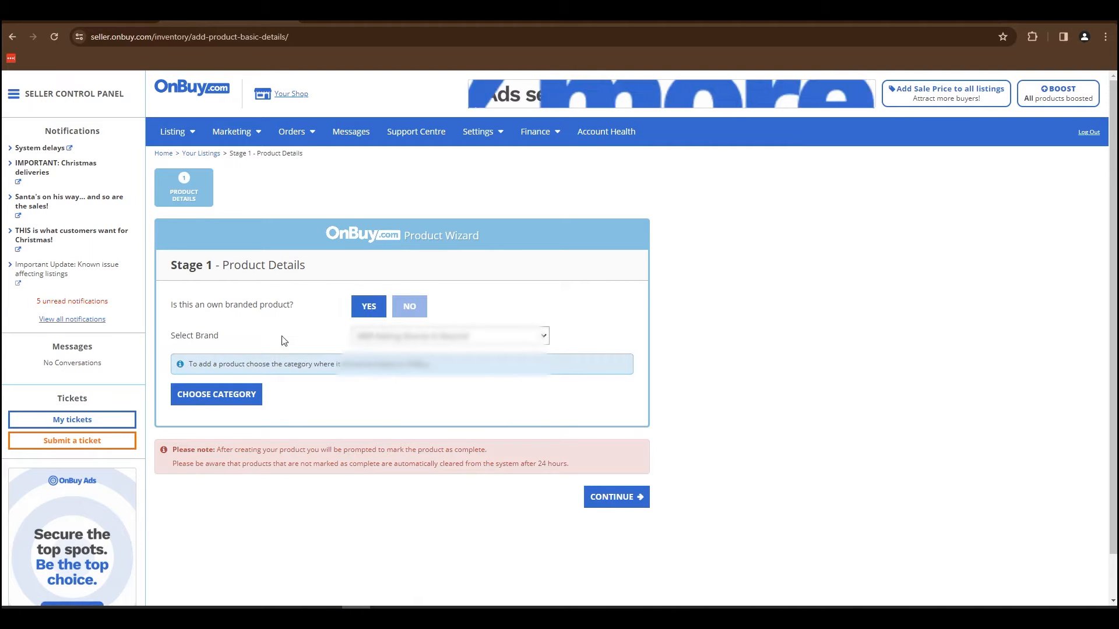
{"action": "left_click", "coordinate": [420, 338]}
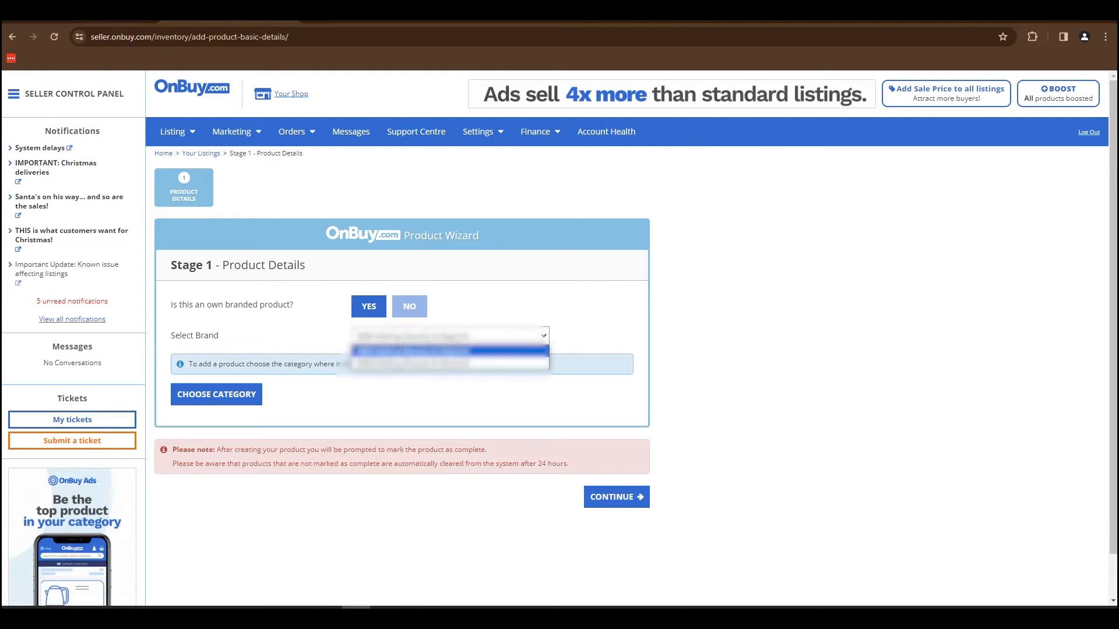
{"action": "left_click", "coordinate": [398, 352]}
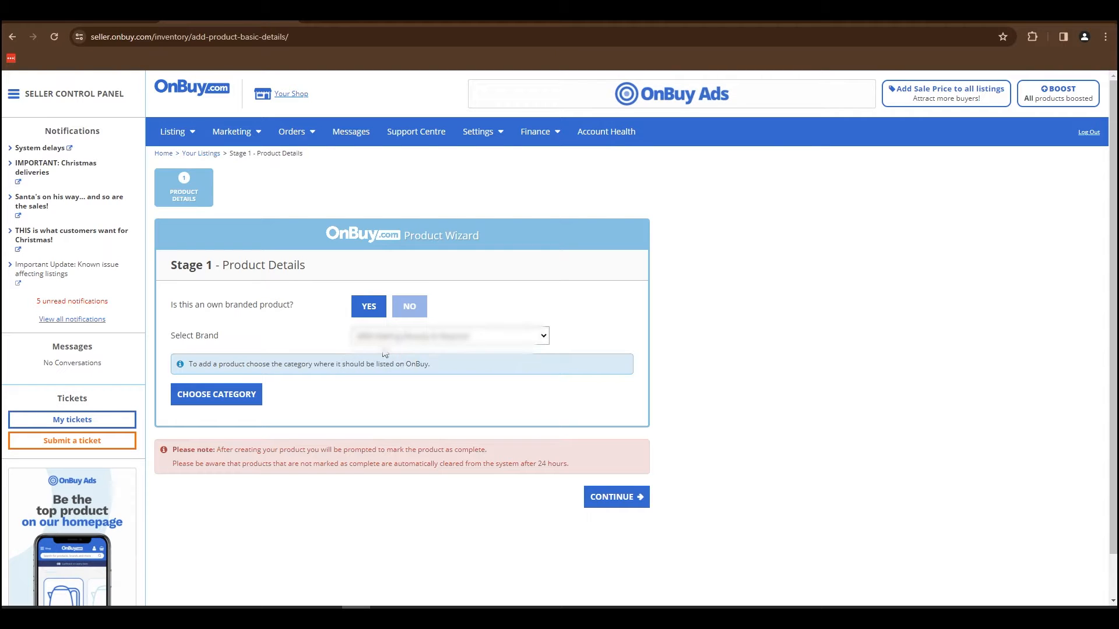
Search the categories for "Floss sugar" and list the product under Food & Drink, Food Cupboard, Crisps, Snacks & Popcorn, Dried Fruits, Nuts & Seeds.
{"action": "left_click", "coordinate": [232, 394]}
{"action": "type", "text": "Floss sua"}
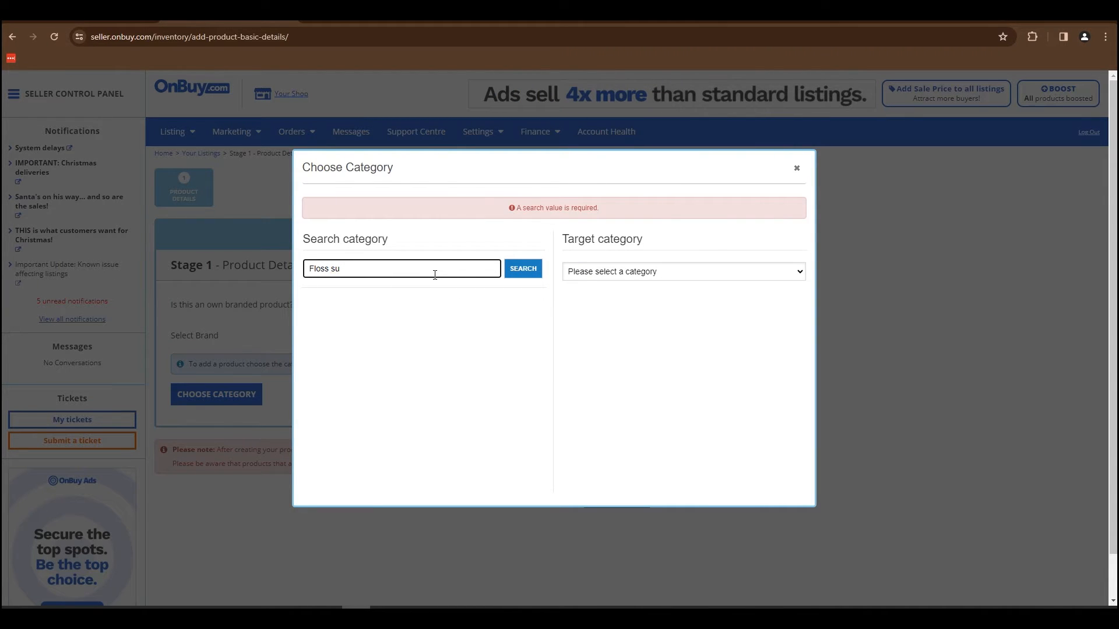
{"action": "type", "text": "gar"}
{"action": "left_click", "coordinate": [624, 329]}
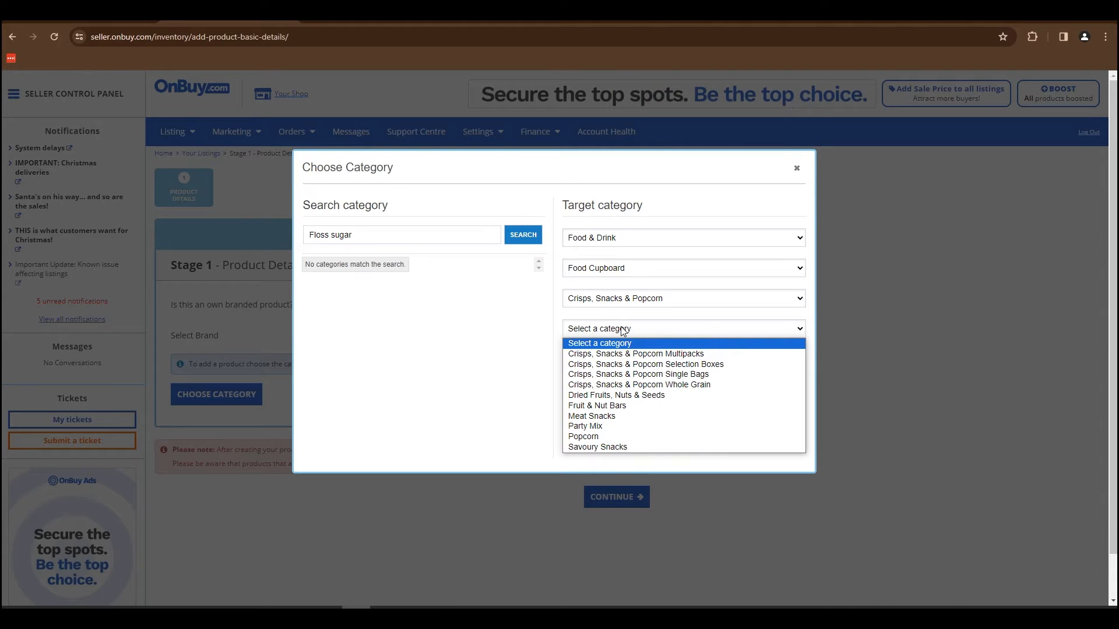
{"action": "left_click", "coordinate": [629, 396]}
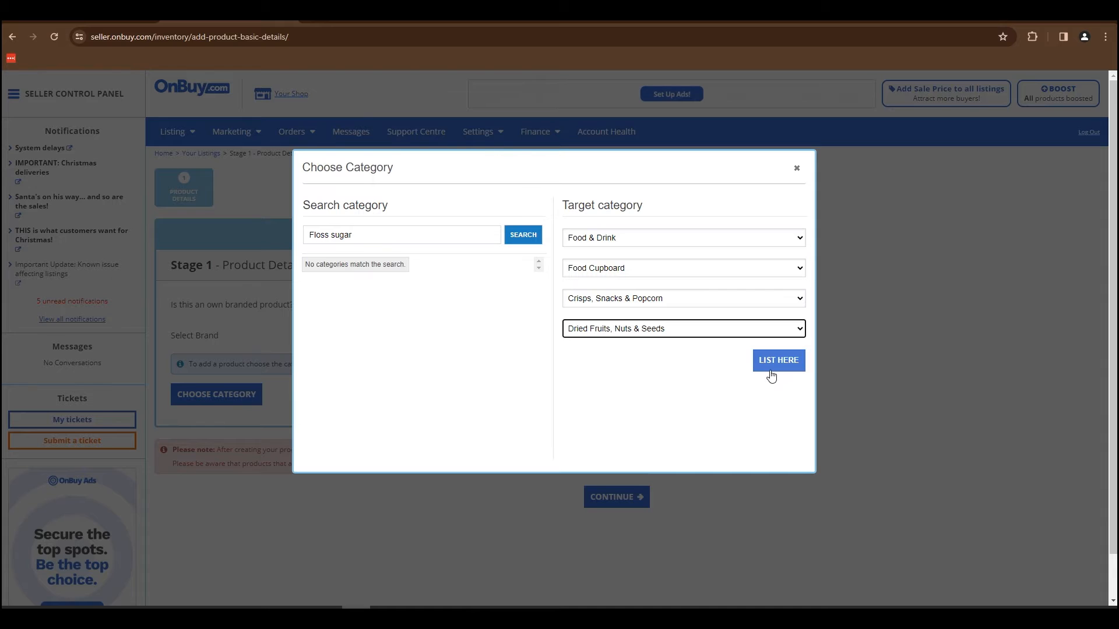
{"action": "left_click", "coordinate": [771, 366]}
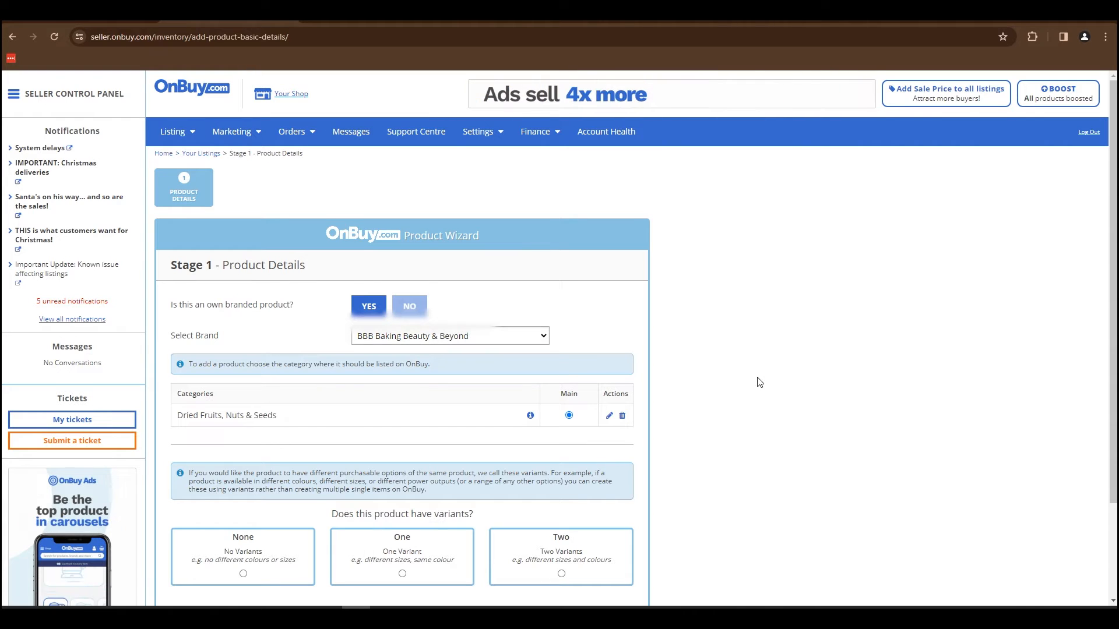
Set the product to have one variant and name it "Baking Beauty and Beyond Floss Sugar Cotton Candy".
{"action": "scroll", "coordinate": [425, 417], "scroll_direction": "down", "scroll_amount": 2}
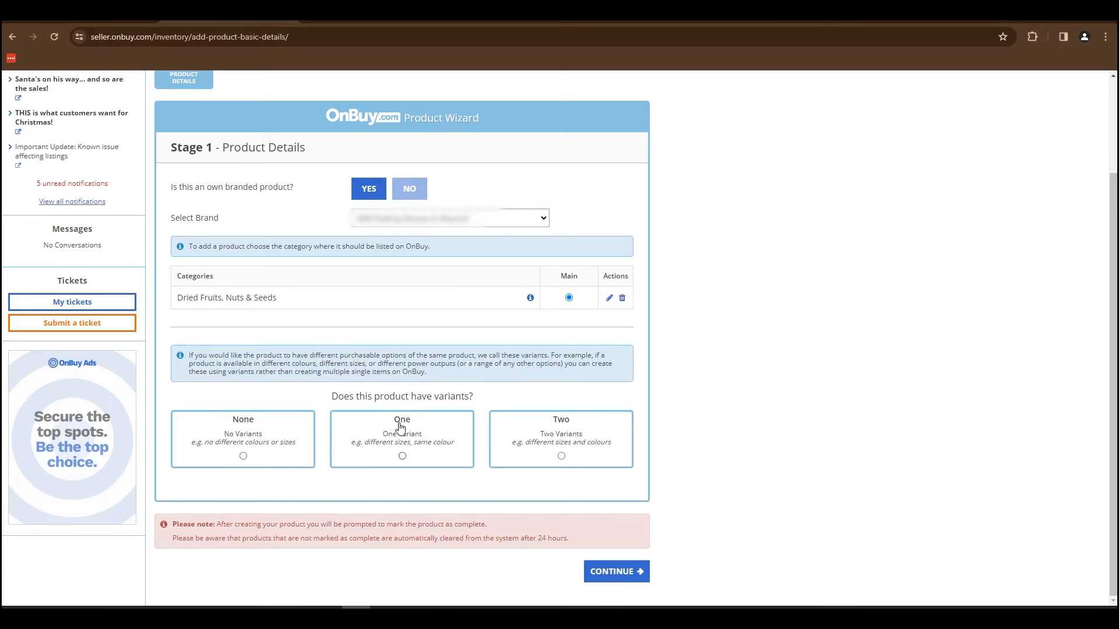
{"action": "left_click", "coordinate": [403, 456]}
{"action": "scroll", "coordinate": [404, 460], "scroll_direction": "down", "scroll_amount": 2}
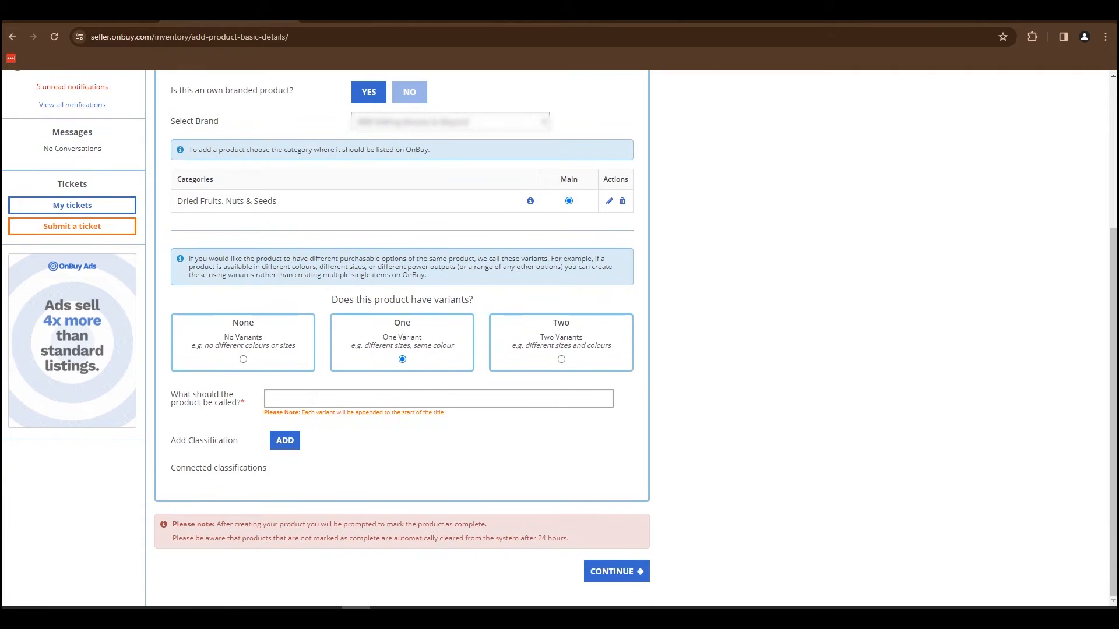
{"action": "left_click", "coordinate": [314, 399]}
{"action": "type", "text": "Baking Beauty and Beyond Floss Sugar Cotton Candy"}
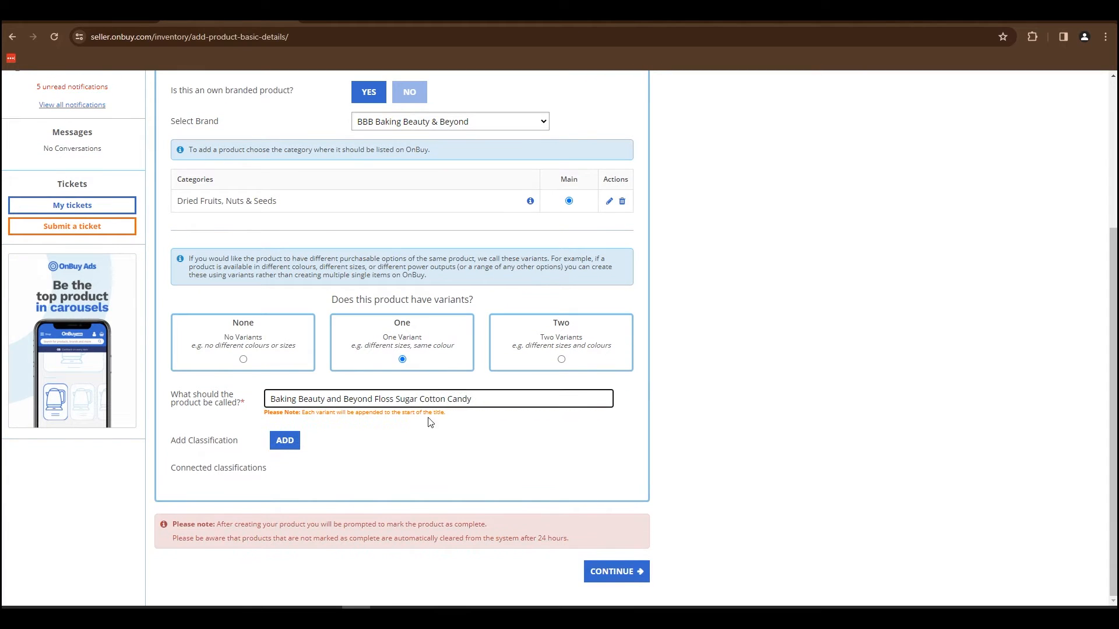
{"action": "left_click", "coordinate": [428, 426]}
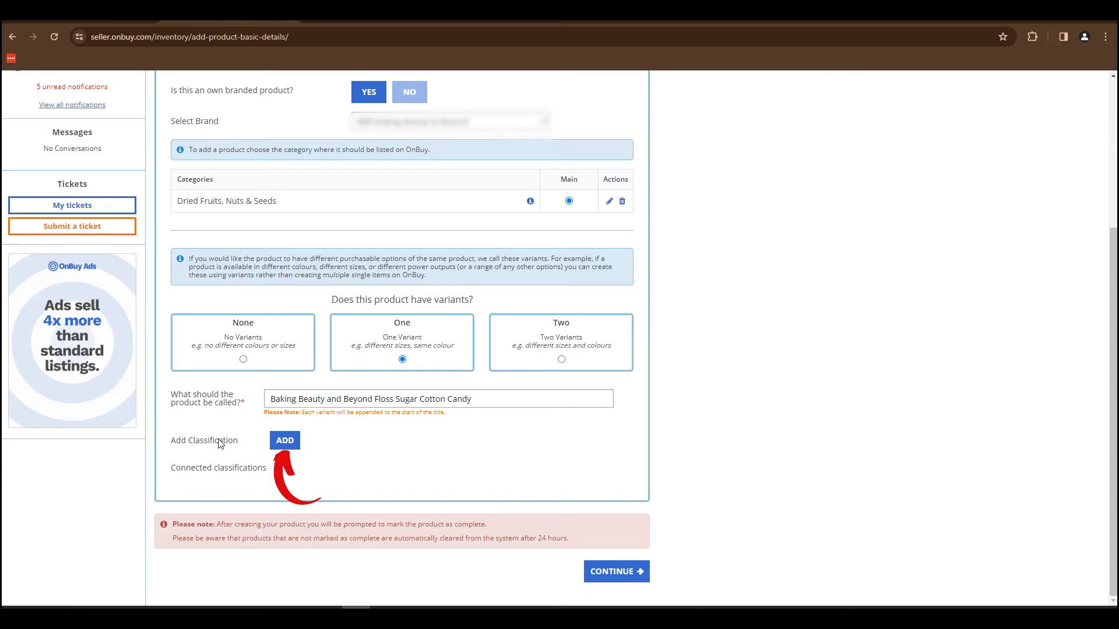
{"action": "left_click", "coordinate": [285, 441]}
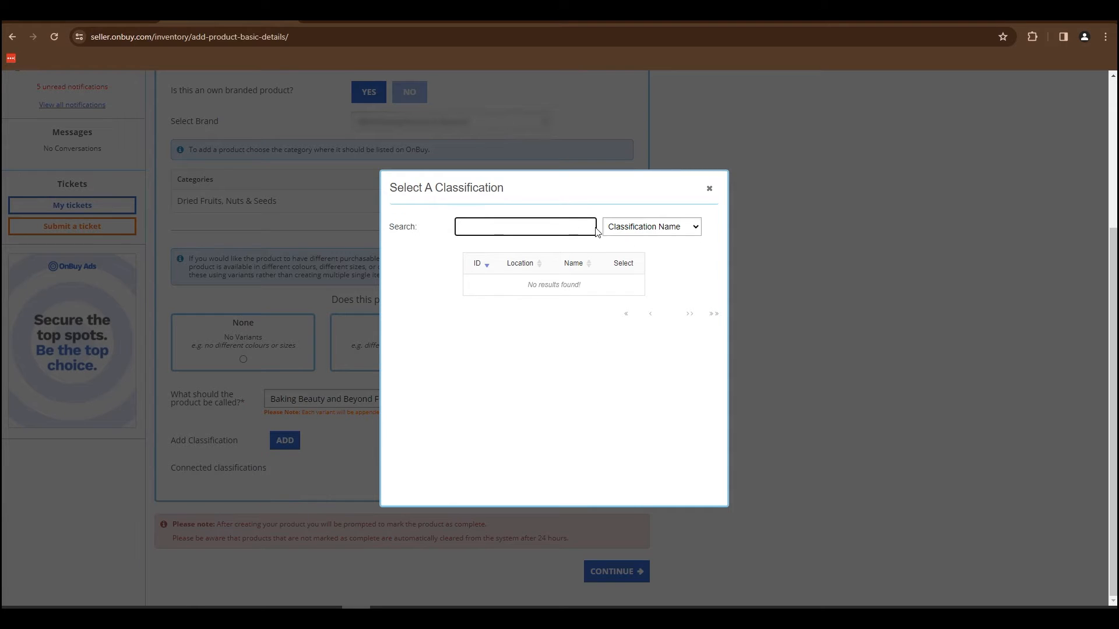
{"action": "left_click", "coordinate": [647, 227]}
{"action": "left_click", "coordinate": [570, 226]}
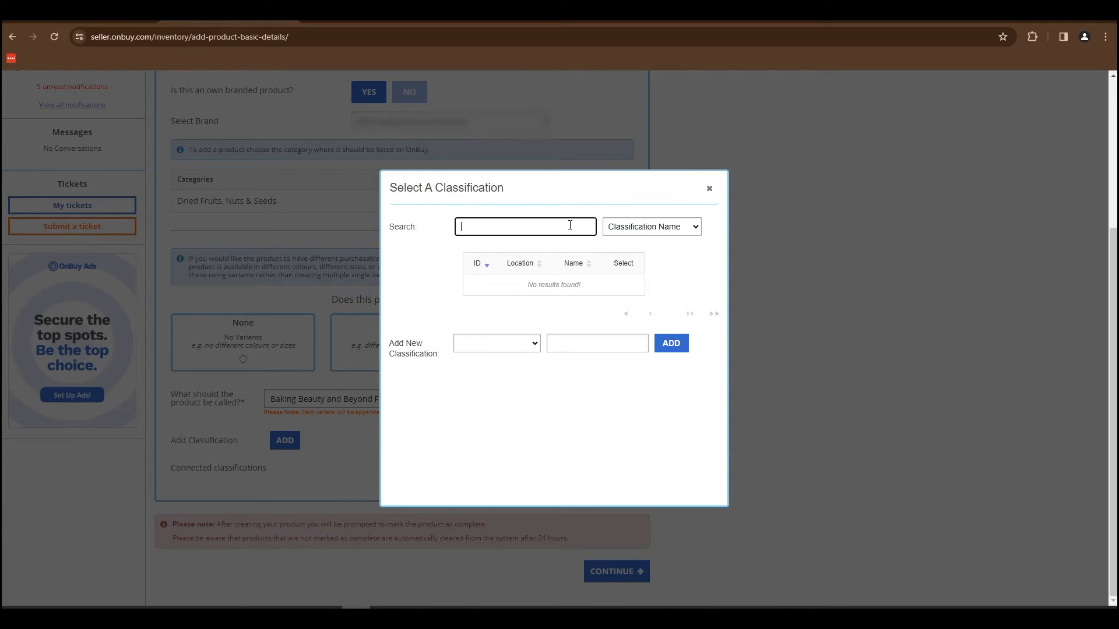
{"action": "left_click", "coordinate": [710, 191]}
Save the product details and continue to the stage for adding variants.
{"action": "left_click", "coordinate": [629, 572]}
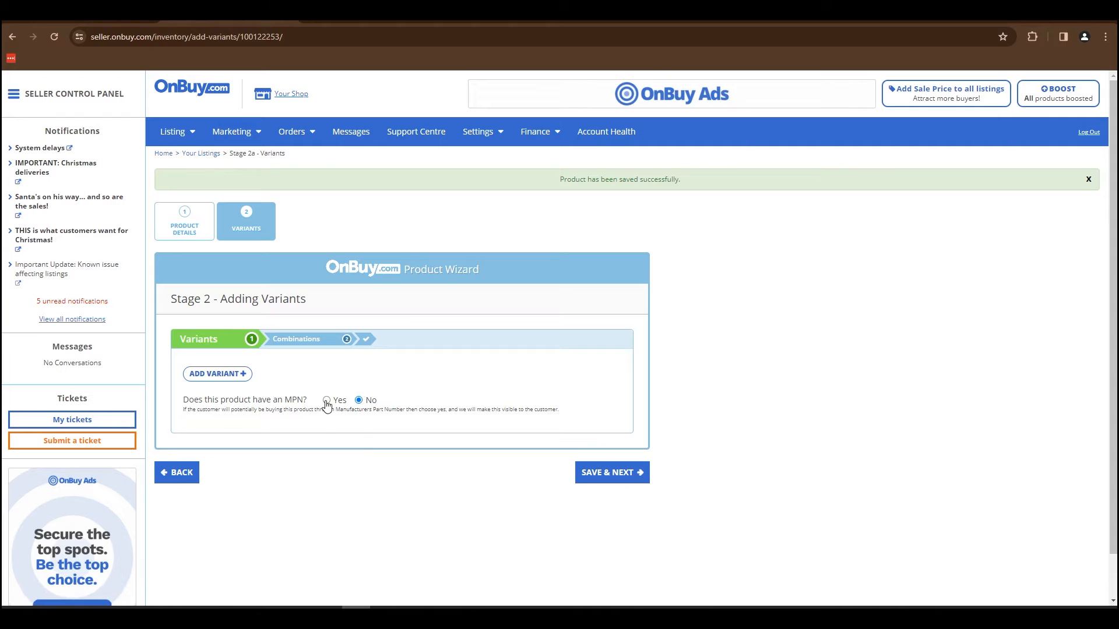
{"action": "left_click", "coordinate": [327, 401]}
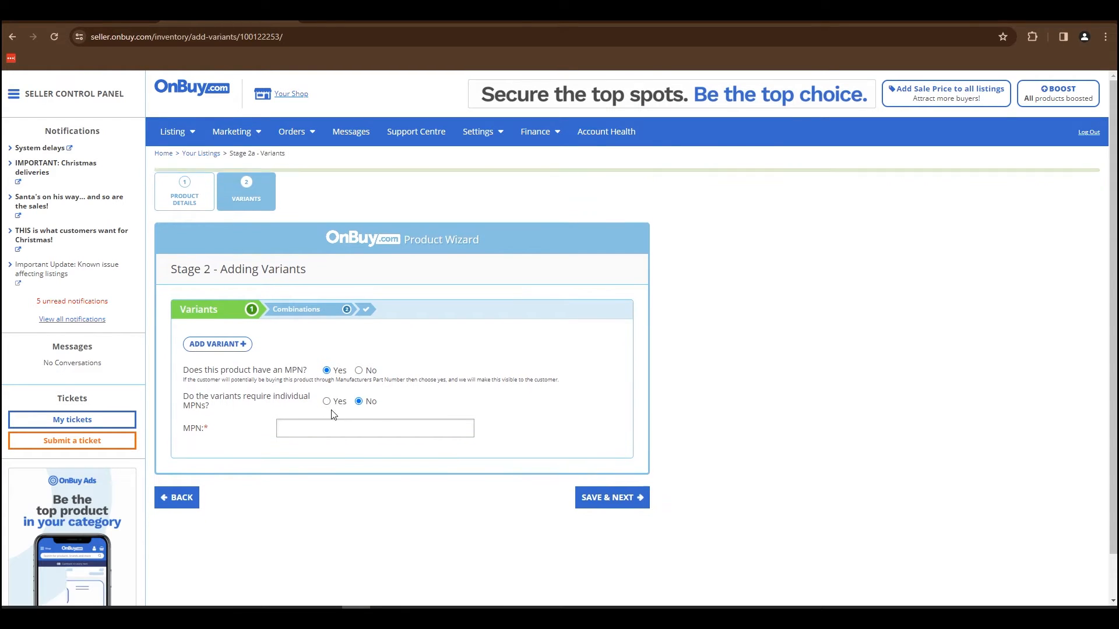
{"action": "left_click", "coordinate": [328, 398]}
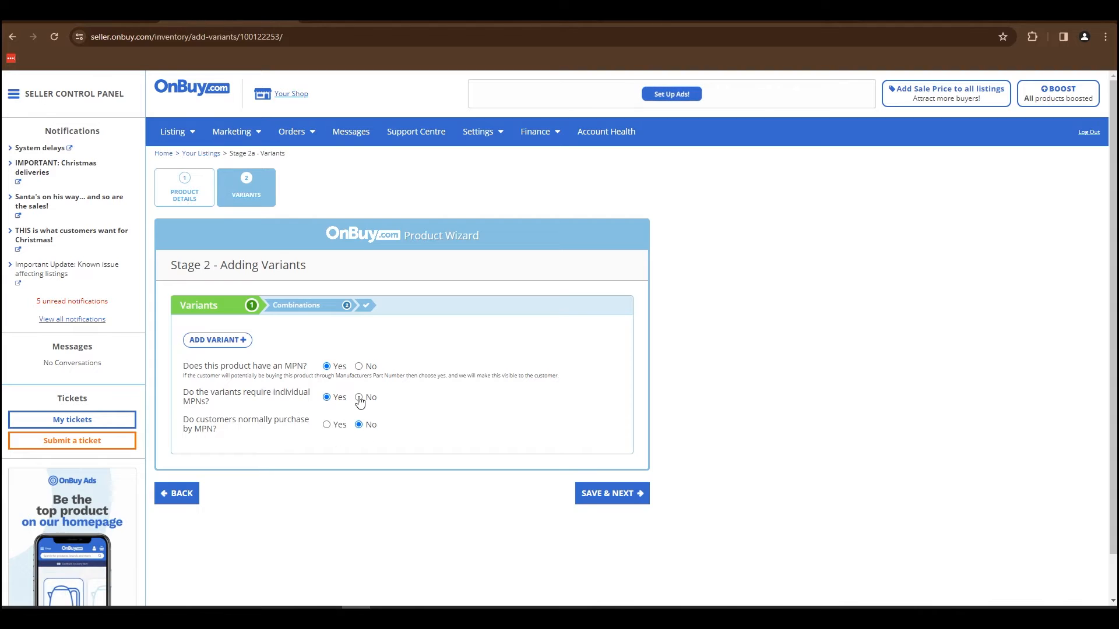
{"action": "left_click", "coordinate": [359, 399]}
{"action": "left_click", "coordinate": [358, 367]}
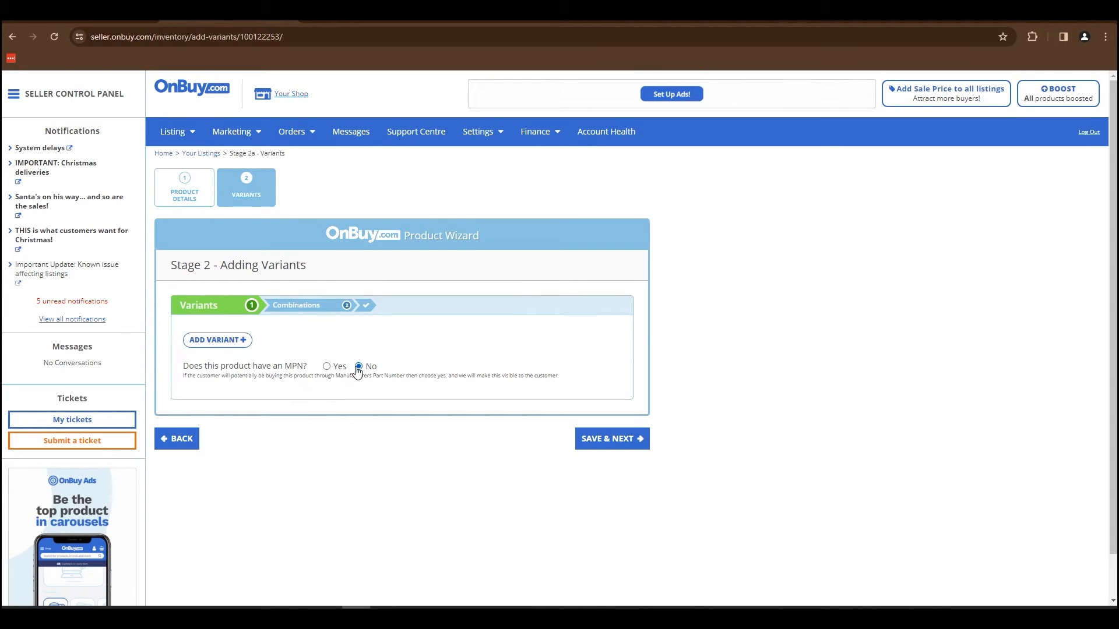
Create a variant named "Flavour" for the product.
{"action": "left_click", "coordinate": [234, 344]}
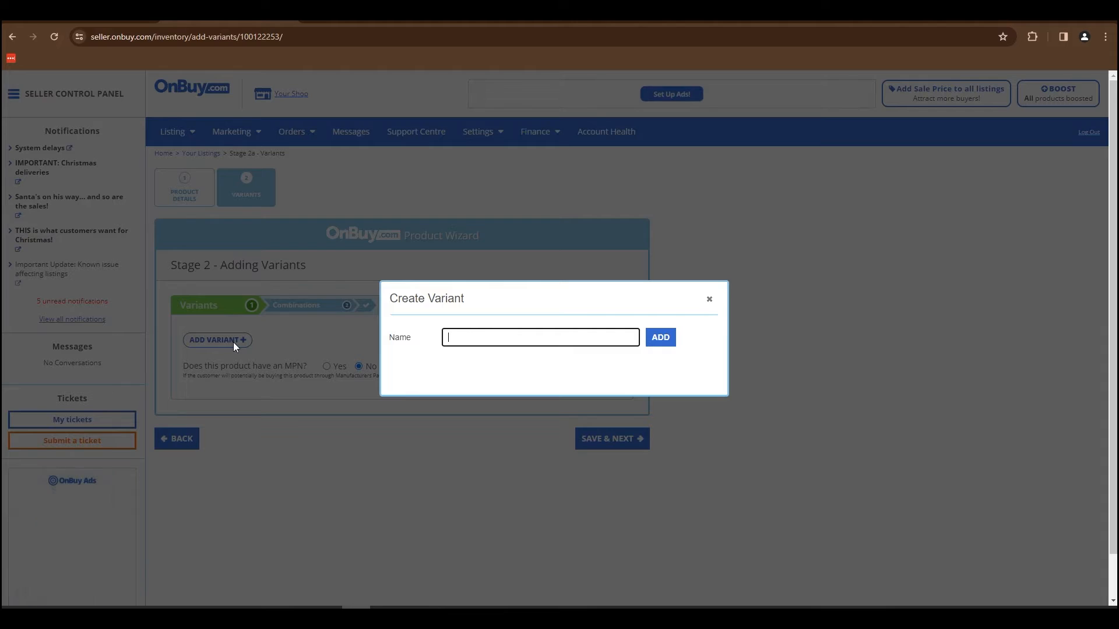
{"action": "type", "text": "Fl"}
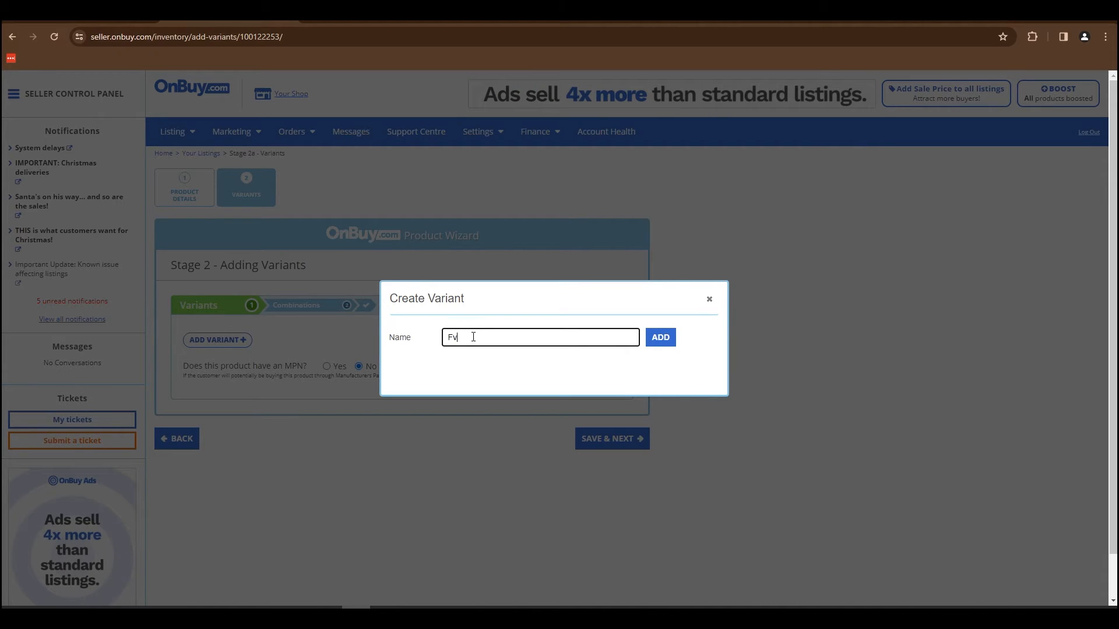
{"action": "type", "text": "avour"}
{"action": "left_click", "coordinate": [659, 341]}
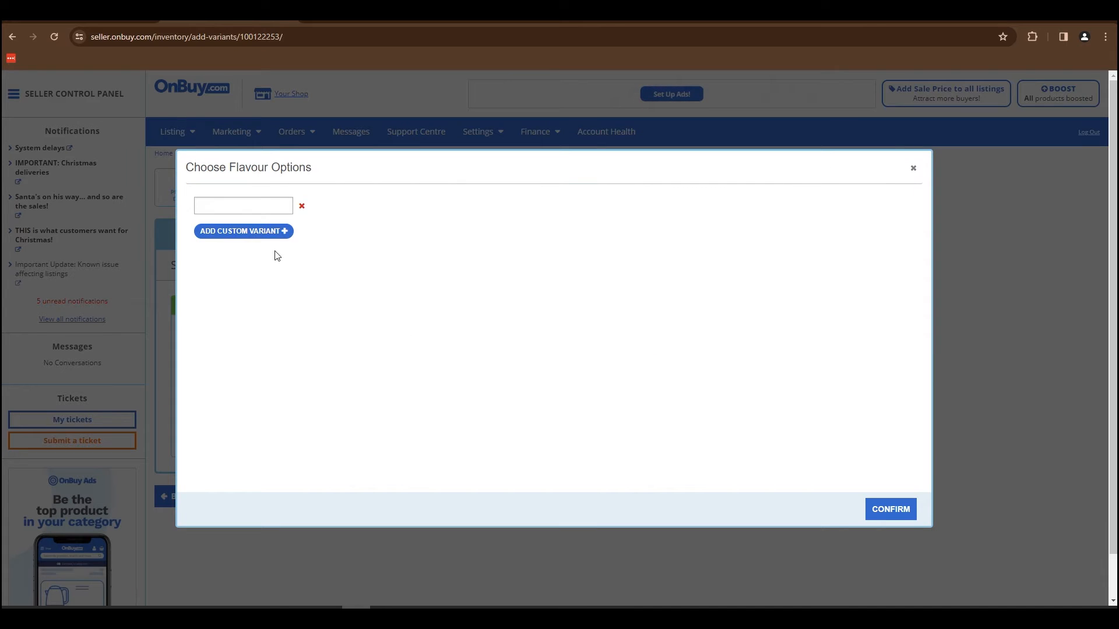
Give the Flavour variant the custom options Apple and Almond, and save the variants to continue to the combinations.
{"action": "left_click", "coordinate": [237, 201]}
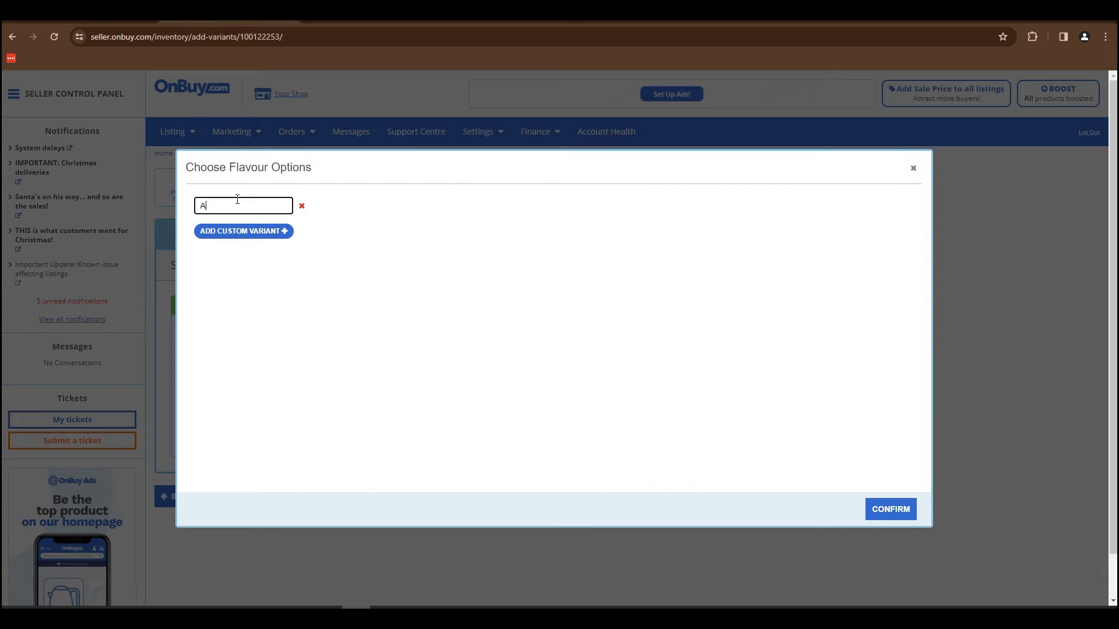
{"action": "left_click", "coordinate": [233, 232]}
{"action": "type", "text": "Almond"}
{"action": "left_click", "coordinate": [244, 254]}
{"action": "left_click", "coordinate": [888, 510]}
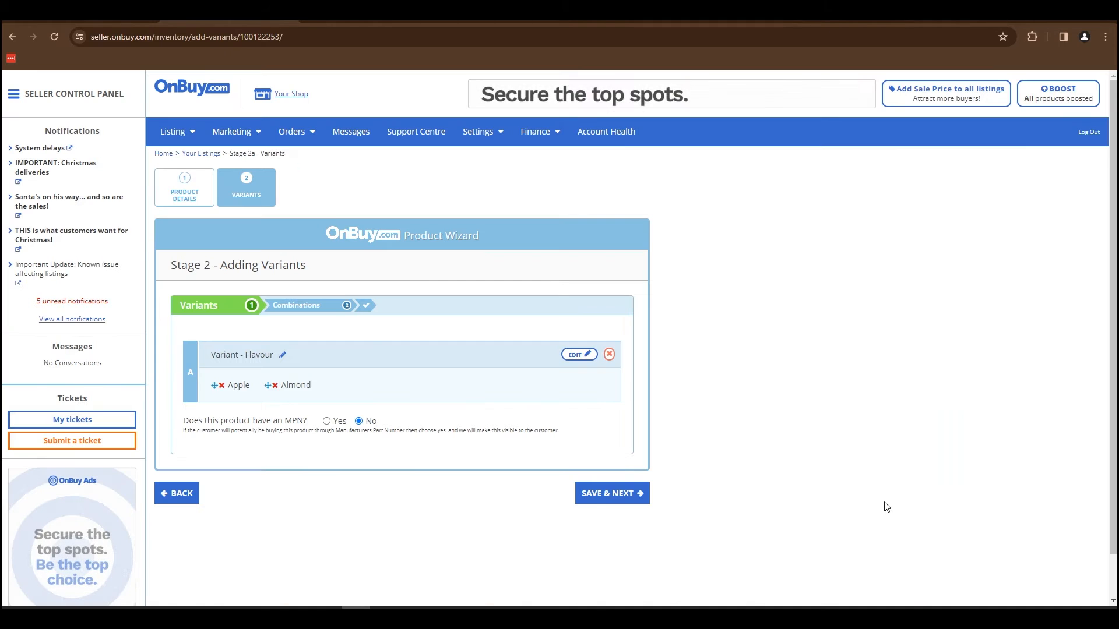
{"action": "left_click", "coordinate": [600, 496]}
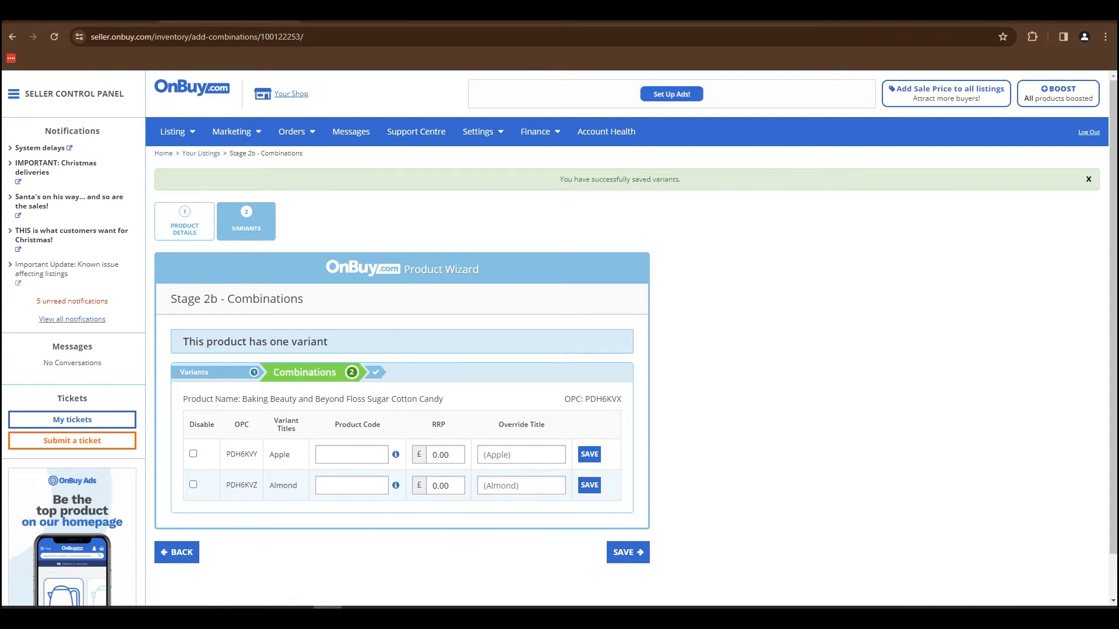
Paste the product codes for the Apple and Almond variant combinations.
{"action": "left_click", "coordinate": [368, 456]}
{"action": "key", "text": "ctrl+v"}
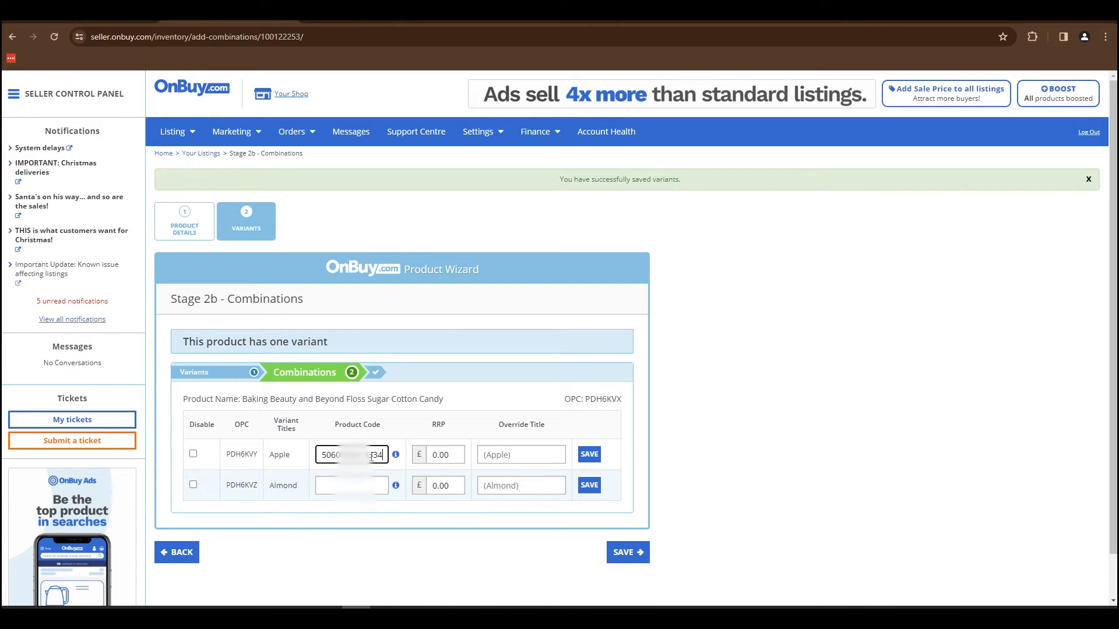
{"action": "left_click", "coordinate": [245, 484]}
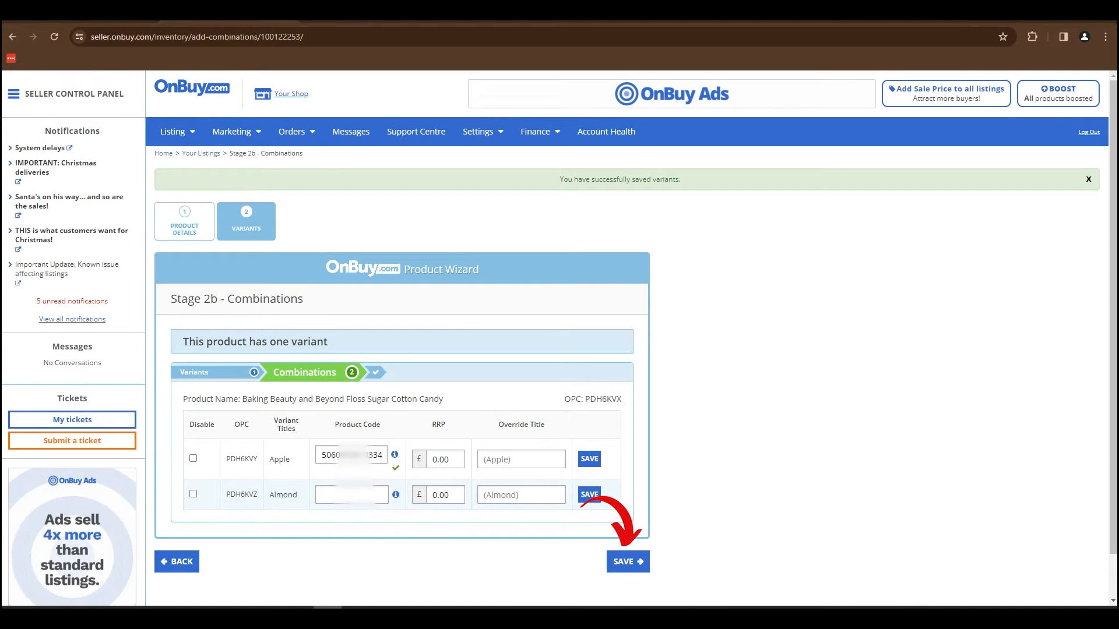
{"action": "left_click", "coordinate": [385, 495]}
{"action": "key", "text": "ctrl+v"}
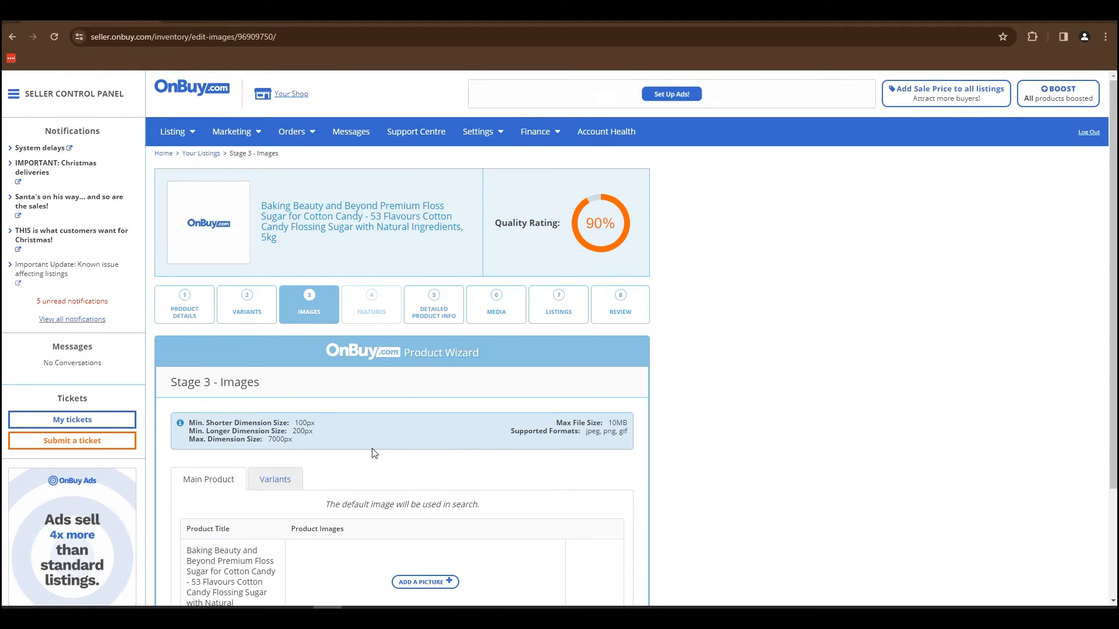
Upload the group picture of floss sugar buckets as the main product's image.
{"action": "scroll", "coordinate": [210, 407], "scroll_direction": "down", "scroll_amount": 2}
{"action": "left_click", "coordinate": [425, 466]}
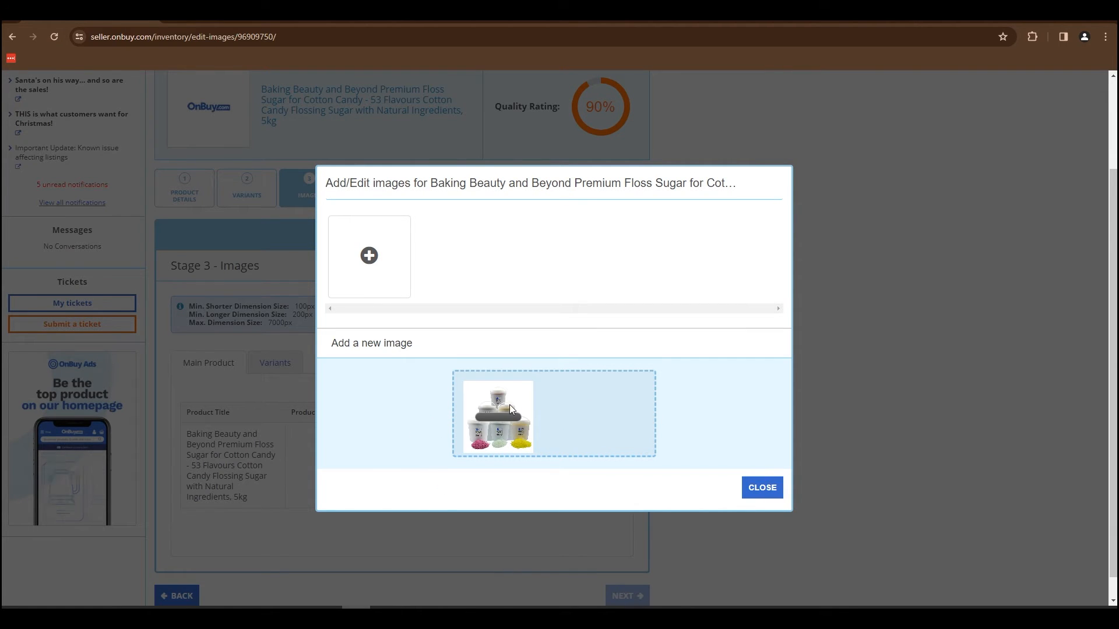
{"action": "left_click", "coordinate": [768, 492]}
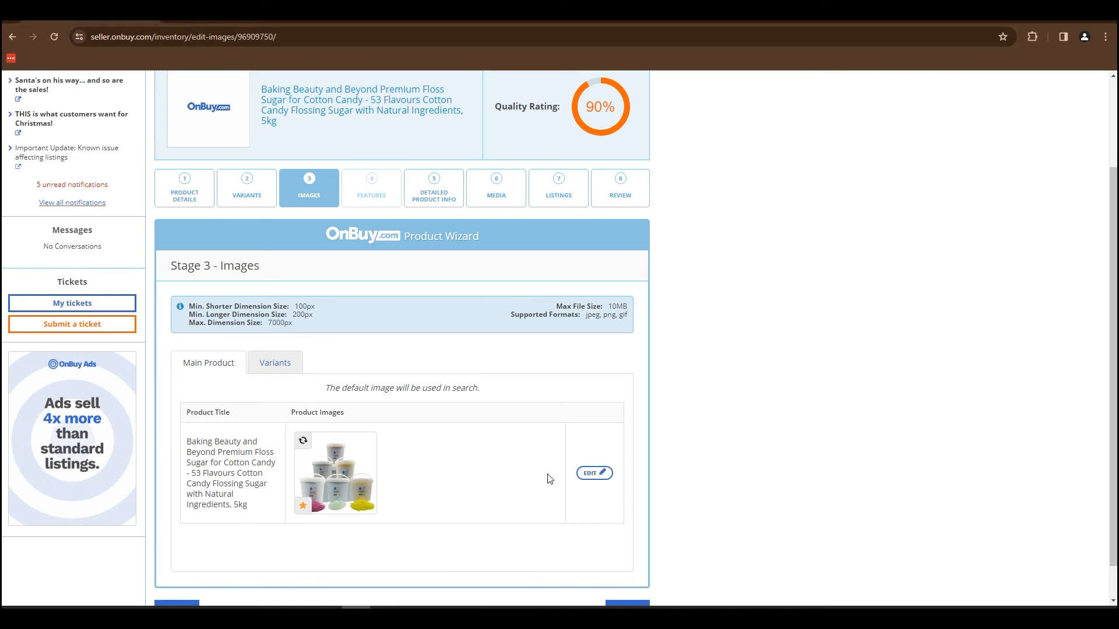
Open the image editing dialog for the Apple variant.
{"action": "left_click", "coordinate": [275, 363]}
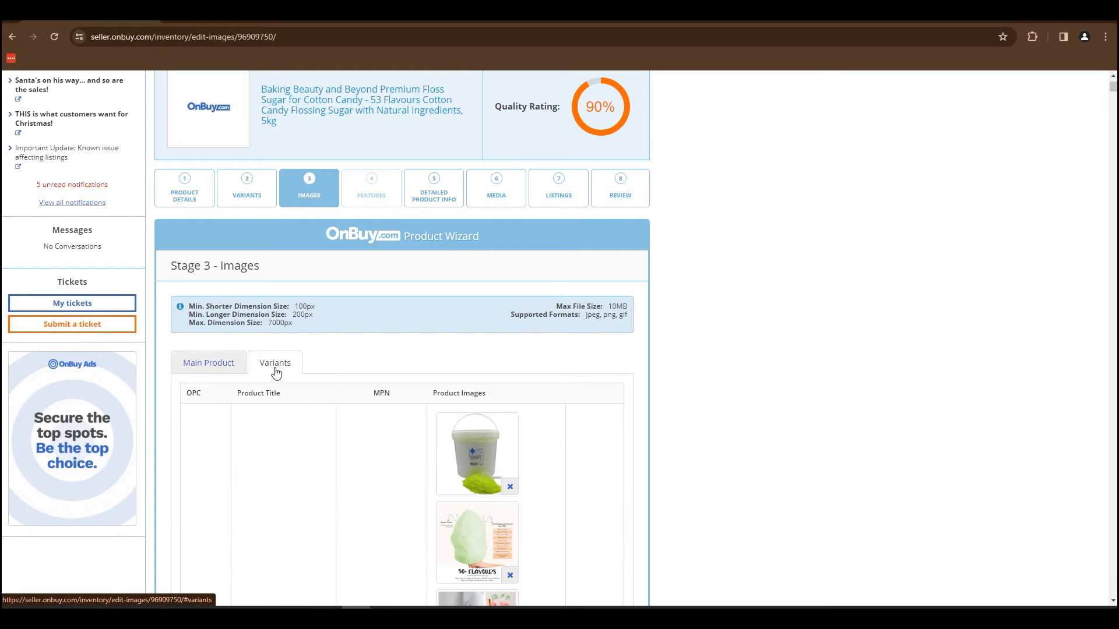
{"action": "scroll", "coordinate": [596, 306], "scroll_direction": "down", "scroll_amount": 9}
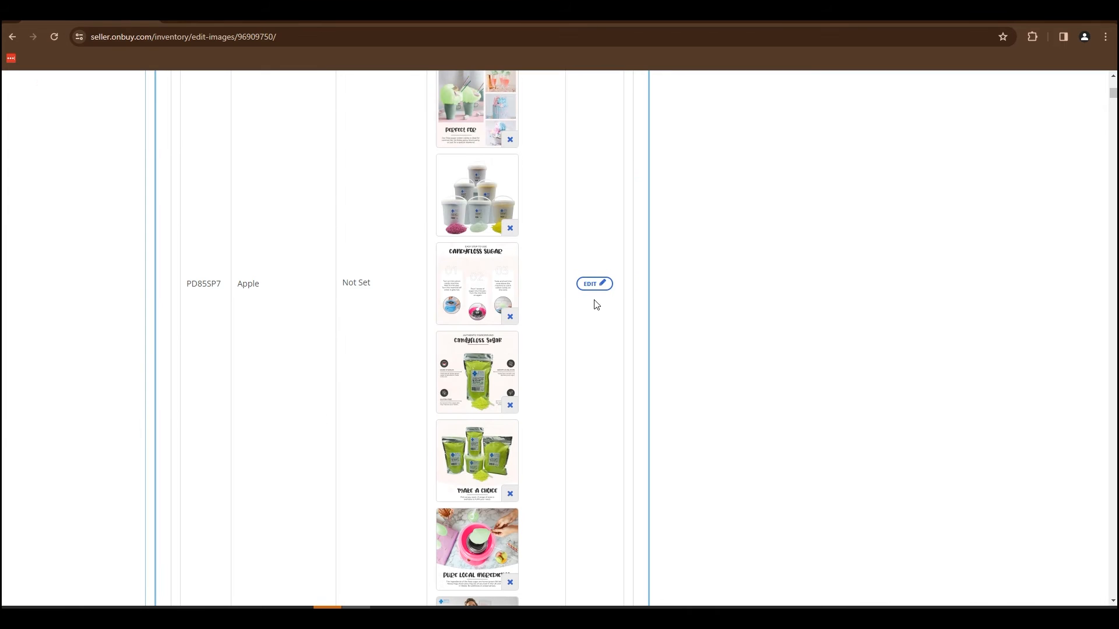
{"action": "left_click", "coordinate": [592, 286]}
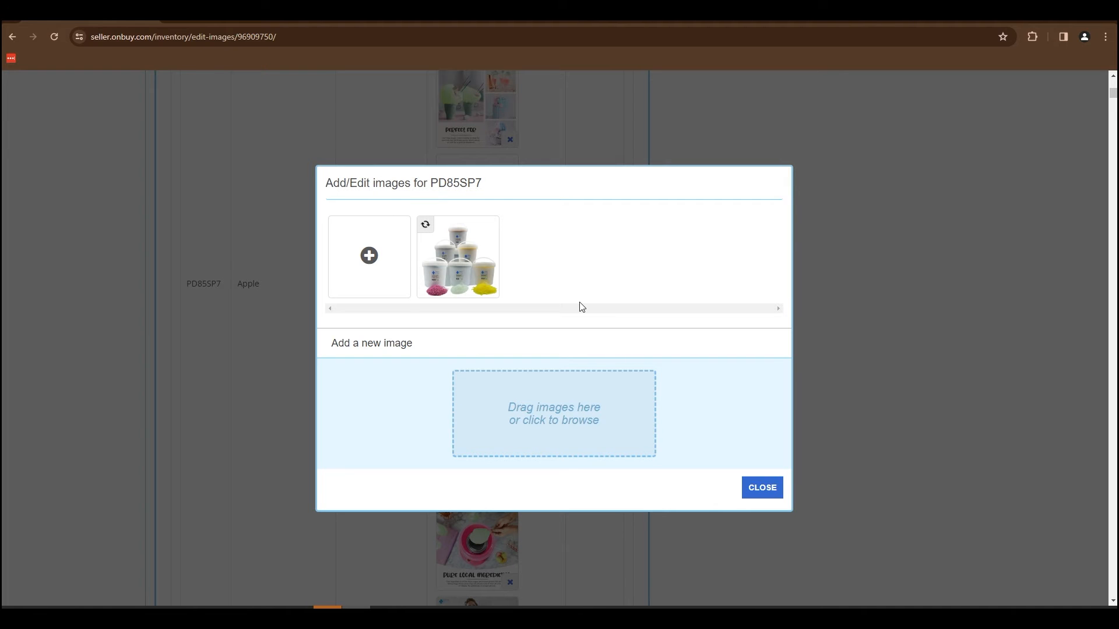
Go to the Detailed Product Info stage and set the variants to share one description instead of having different ones.
{"action": "left_click", "coordinate": [444, 186]}
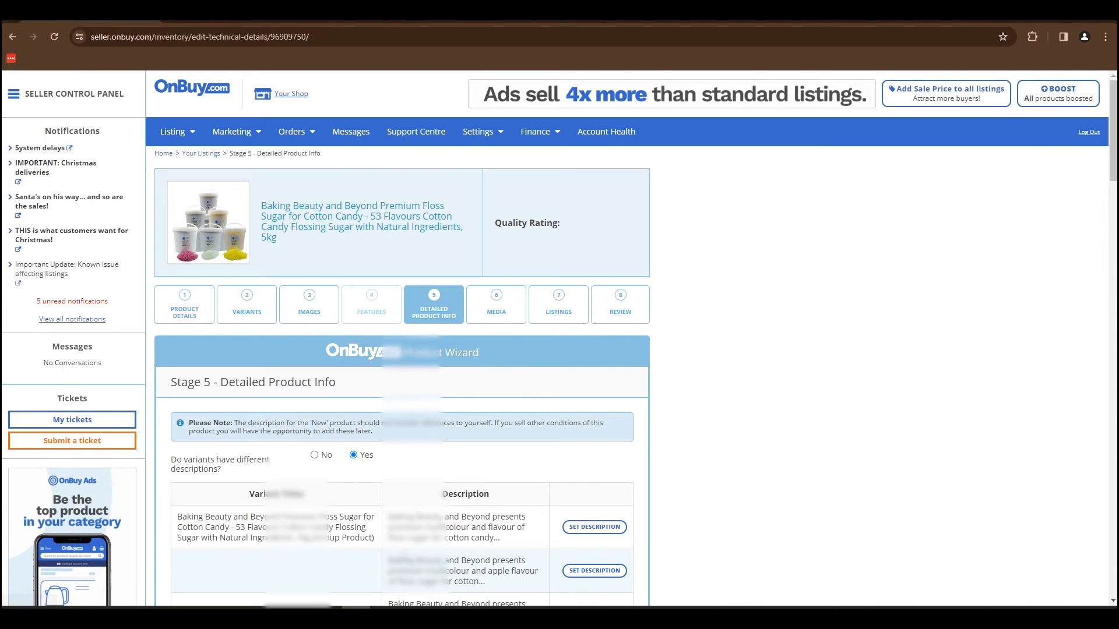
{"action": "scroll", "coordinate": [336, 423], "scroll_direction": "down", "scroll_amount": 3}
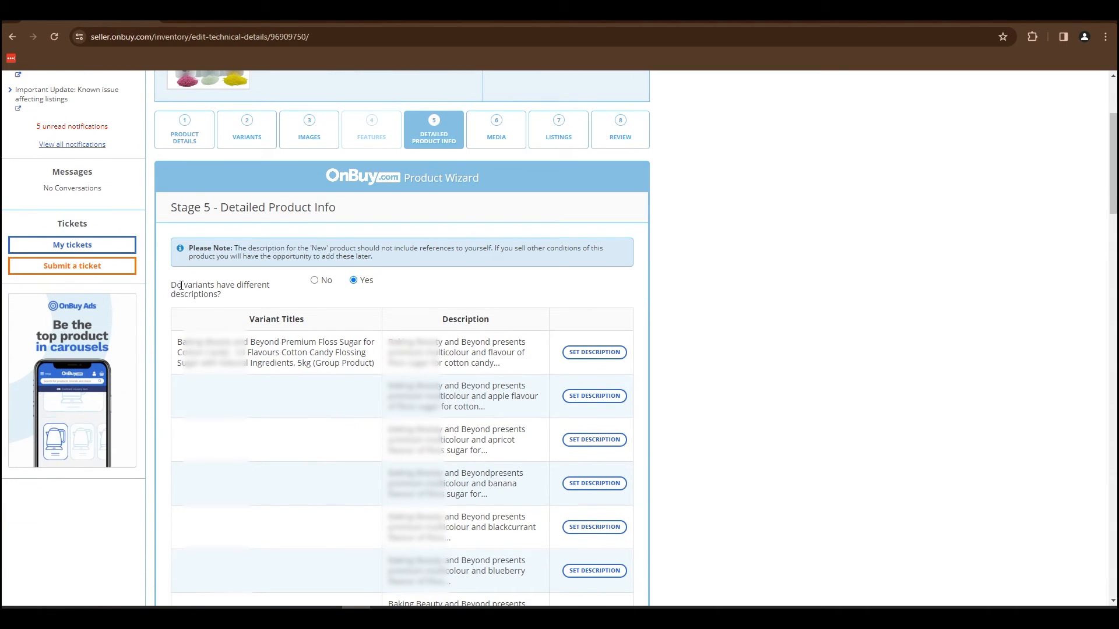
{"action": "left_click", "coordinate": [314, 280]}
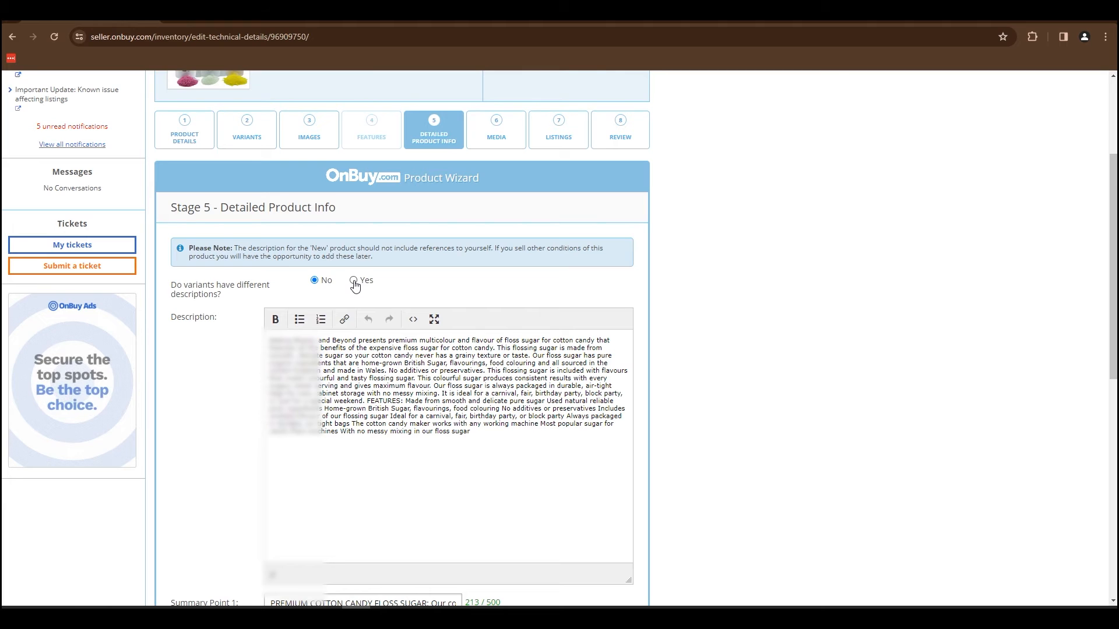
Set the variants to have different descriptions and open the description of the group product.
{"action": "scroll", "coordinate": [355, 290], "scroll_direction": "down", "scroll_amount": 1}
{"action": "left_click", "coordinate": [353, 231]}
{"action": "scroll", "coordinate": [514, 239], "scroll_direction": "down", "scroll_amount": 1}
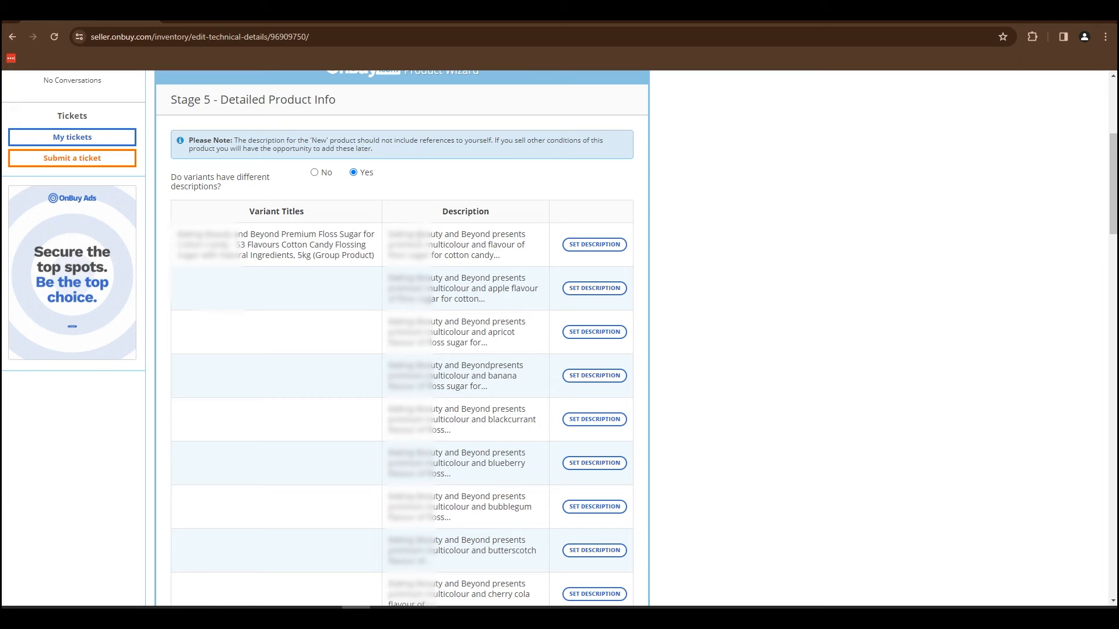
{"action": "left_click", "coordinate": [594, 244]}
Look through the variant descriptions and additional product data, and save the Detailed Product Info stage.
{"action": "scroll", "coordinate": [484, 366], "scroll_direction": "down", "scroll_amount": 1}
{"action": "scroll", "coordinate": [482, 366], "scroll_direction": "up", "scroll_amount": 1}
{"action": "scroll", "coordinate": [475, 360], "scroll_direction": "down", "scroll_amount": 3}
{"action": "scroll", "coordinate": [504, 357], "scroll_direction": "up", "scroll_amount": 1}
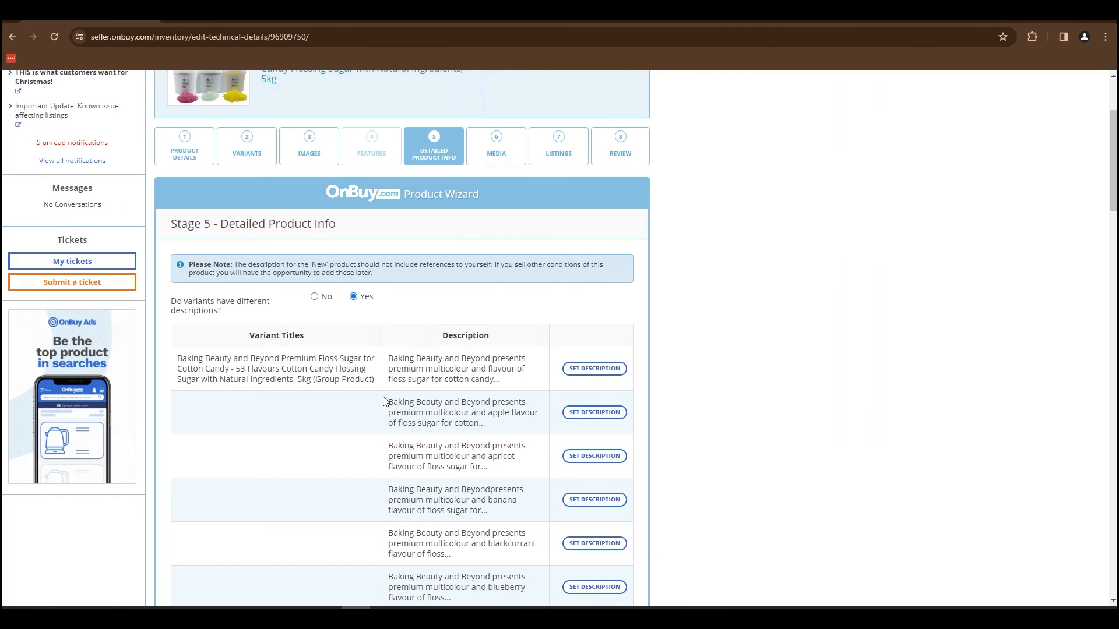
{"action": "scroll", "coordinate": [384, 401], "scroll_direction": "down", "scroll_amount": 10}
{"action": "scroll", "coordinate": [379, 402], "scroll_direction": "down", "scroll_amount": 10}
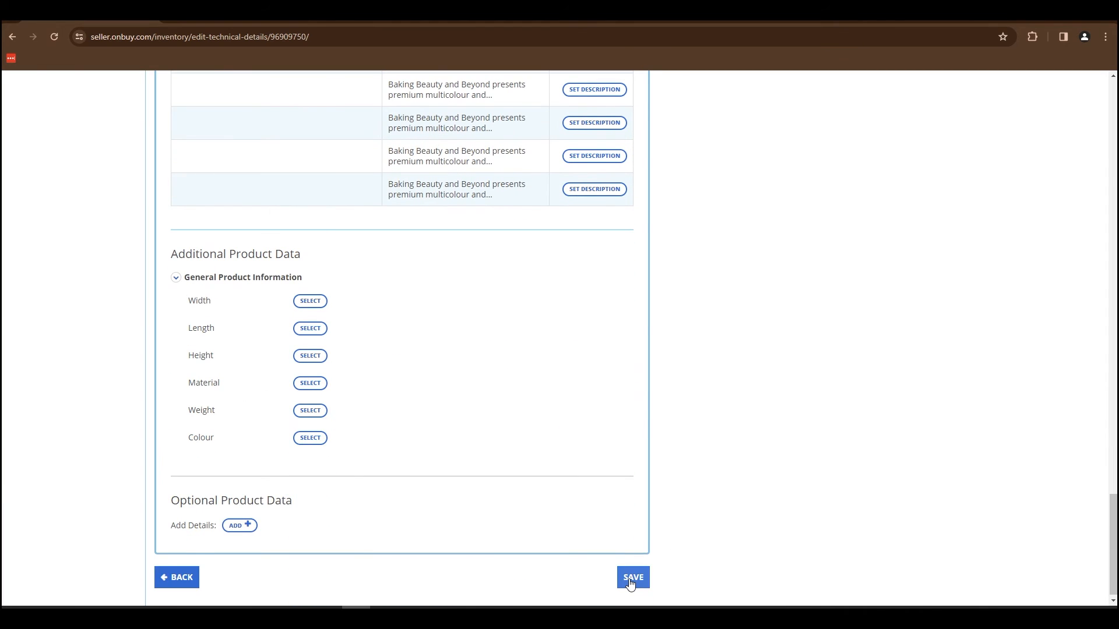
{"action": "left_click", "coordinate": [631, 578]}
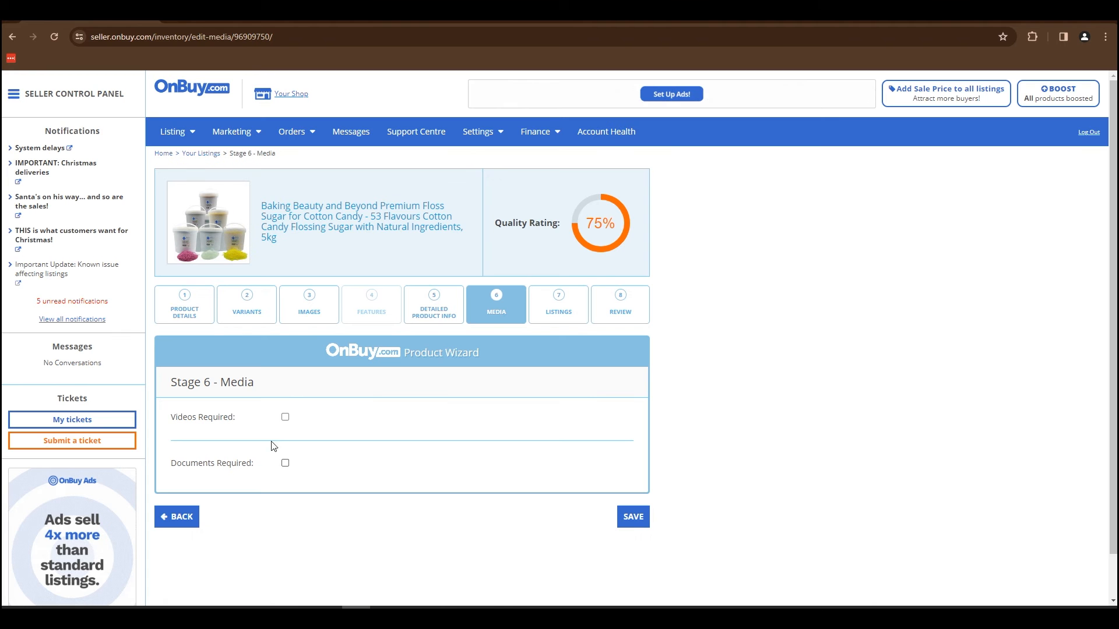
Try marking videos as required with different videos per variant, and turn both video options off again.
{"action": "left_click", "coordinate": [285, 418]}
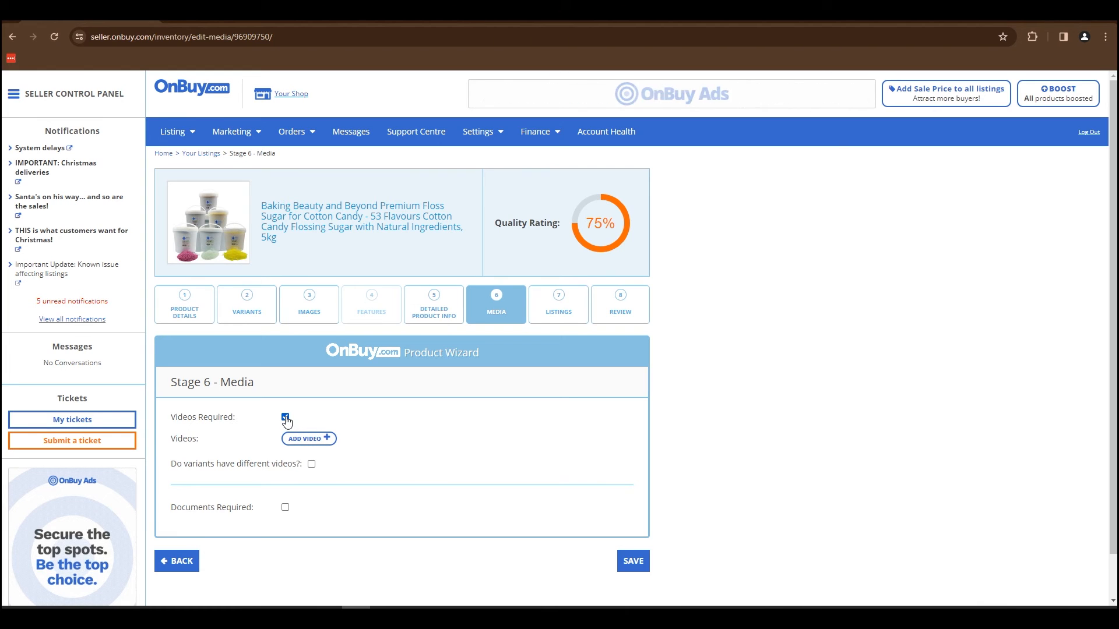
{"action": "left_click", "coordinate": [312, 464]}
{"action": "scroll", "coordinate": [277, 433], "scroll_direction": "down", "scroll_amount": 1}
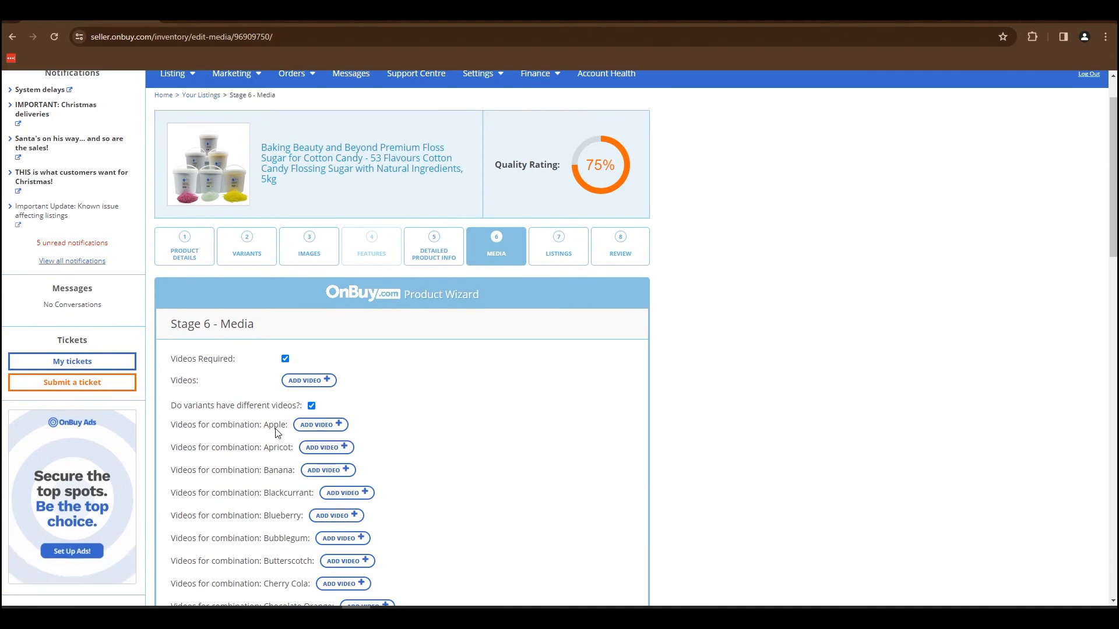
{"action": "scroll", "coordinate": [279, 496], "scroll_direction": "down", "scroll_amount": 5}
{"action": "scroll", "coordinate": [277, 537], "scroll_direction": "up", "scroll_amount": 5}
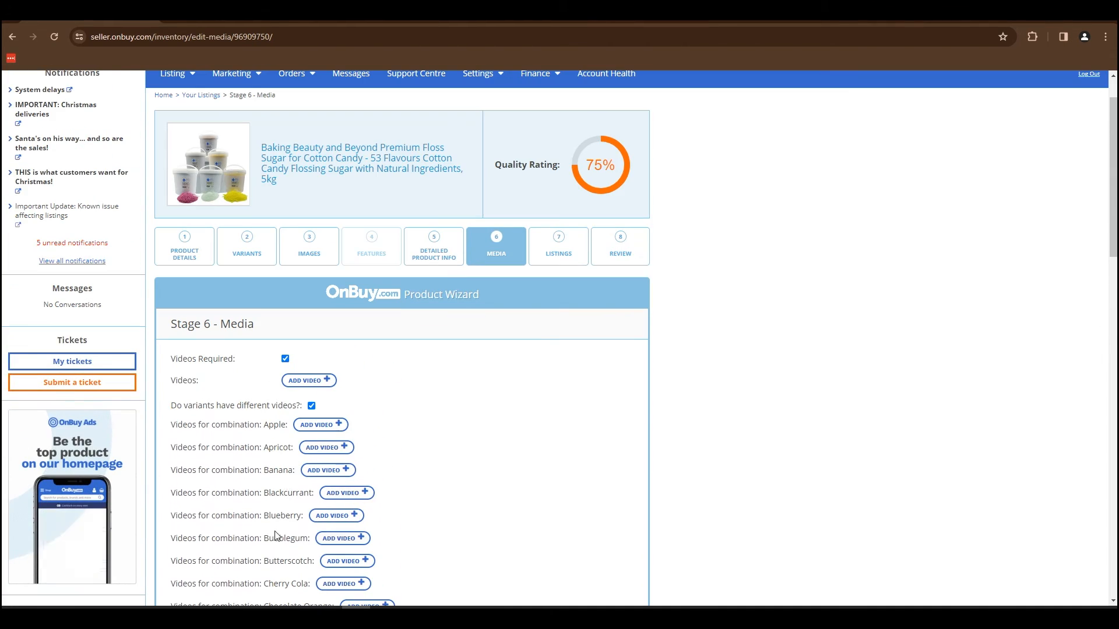
{"action": "left_click", "coordinate": [313, 407]}
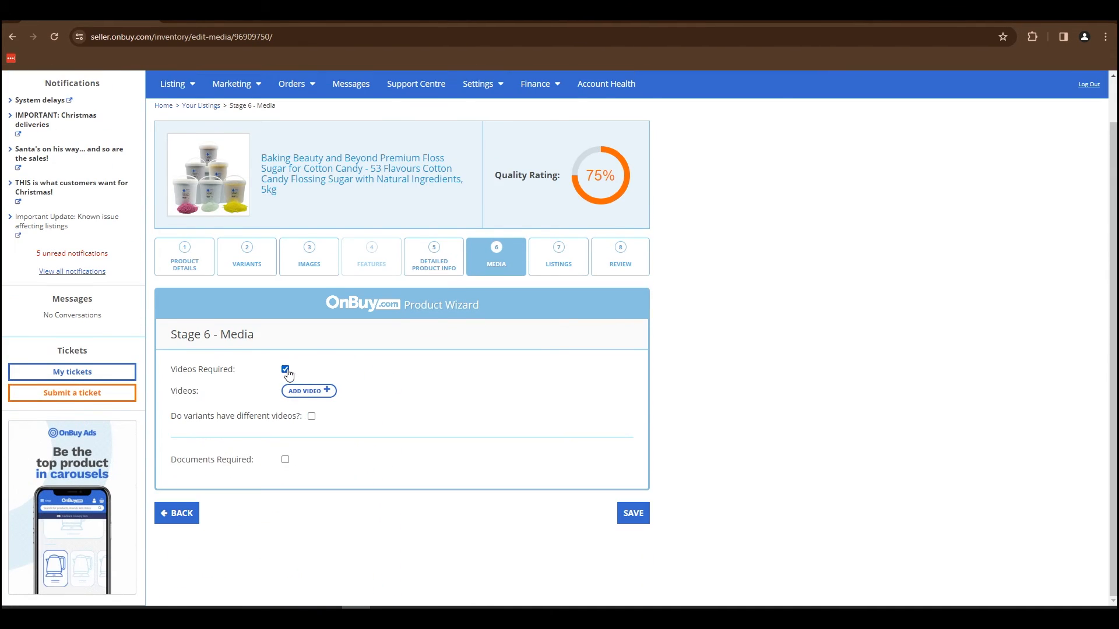
{"action": "left_click", "coordinate": [285, 369]}
Try marking documents as required with different documents per variant, and turn both document options off again.
{"action": "left_click", "coordinate": [285, 415]}
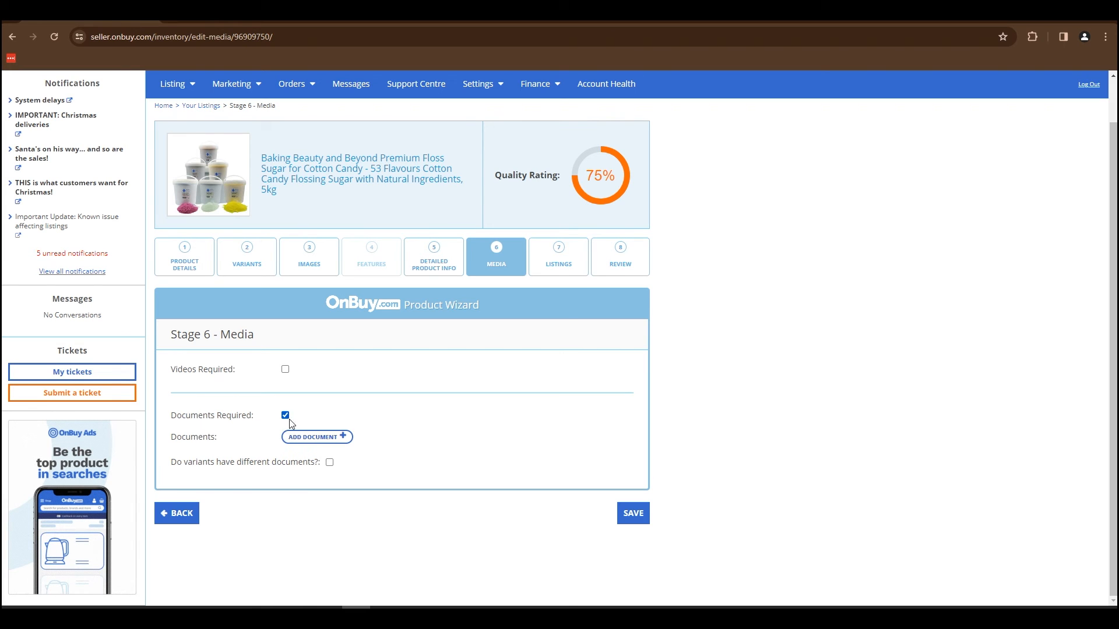
{"action": "left_click", "coordinate": [330, 463]}
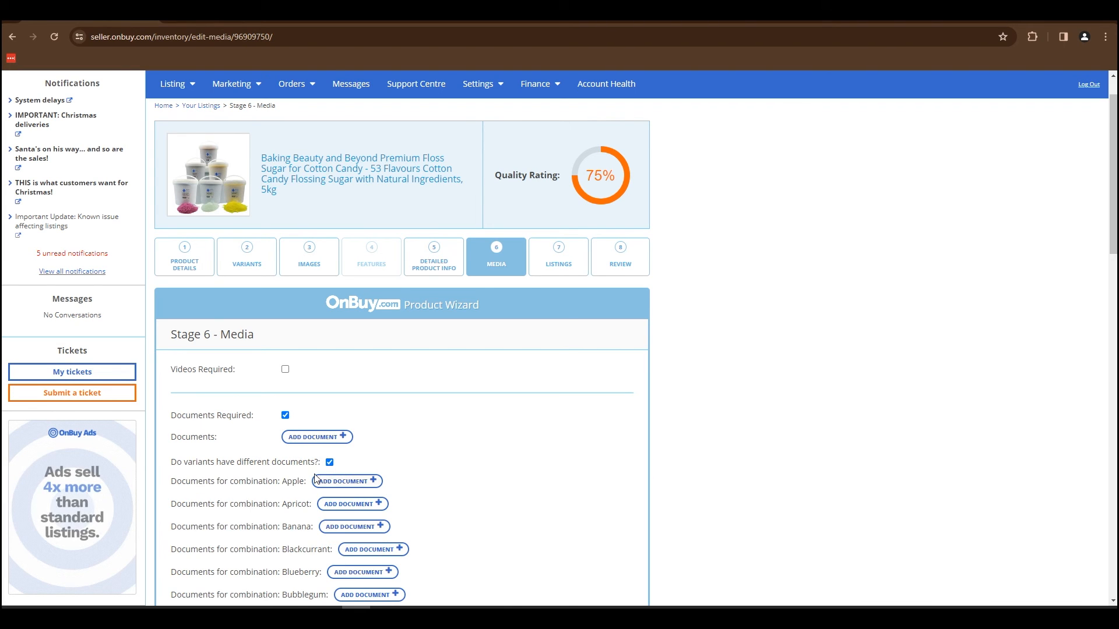
{"action": "left_click", "coordinate": [330, 462]}
{"action": "left_click", "coordinate": [286, 415]}
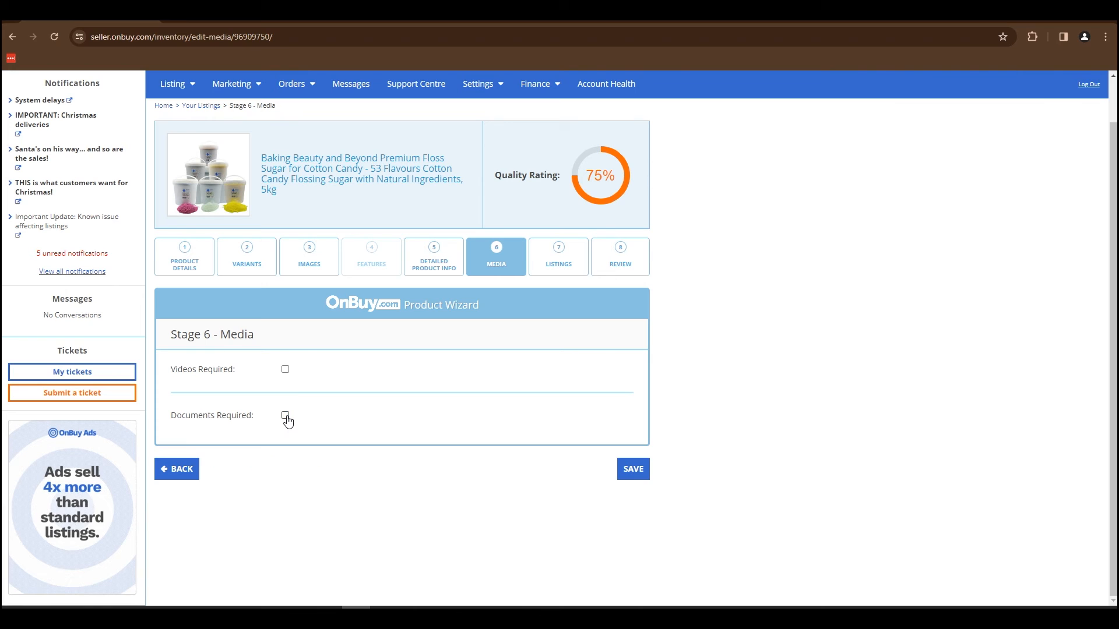
Go to the Review stage, check the product summary and complete the product.
{"action": "left_click", "coordinate": [621, 257]}
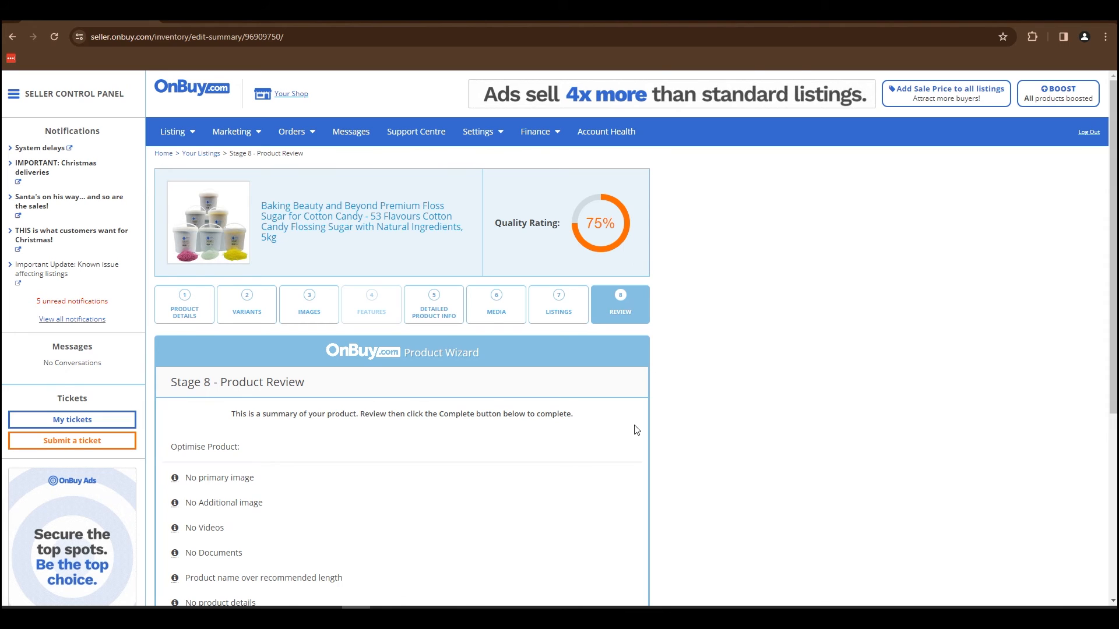
{"action": "scroll", "coordinate": [424, 405], "scroll_direction": "down", "scroll_amount": 5}
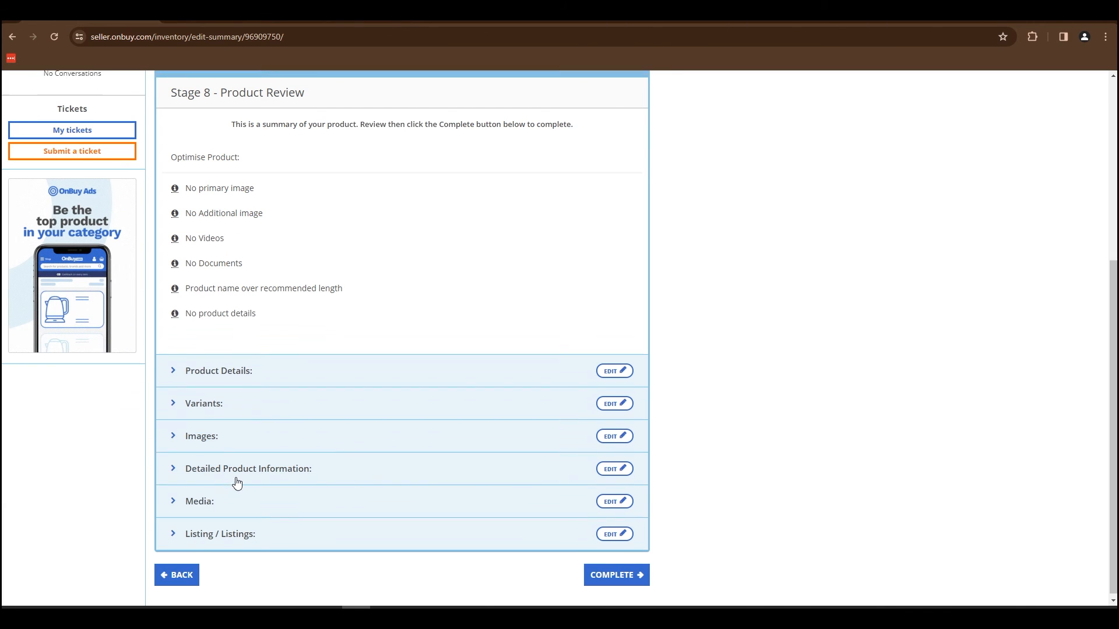
{"action": "scroll", "coordinate": [233, 483], "scroll_direction": "up", "scroll_amount": 5}
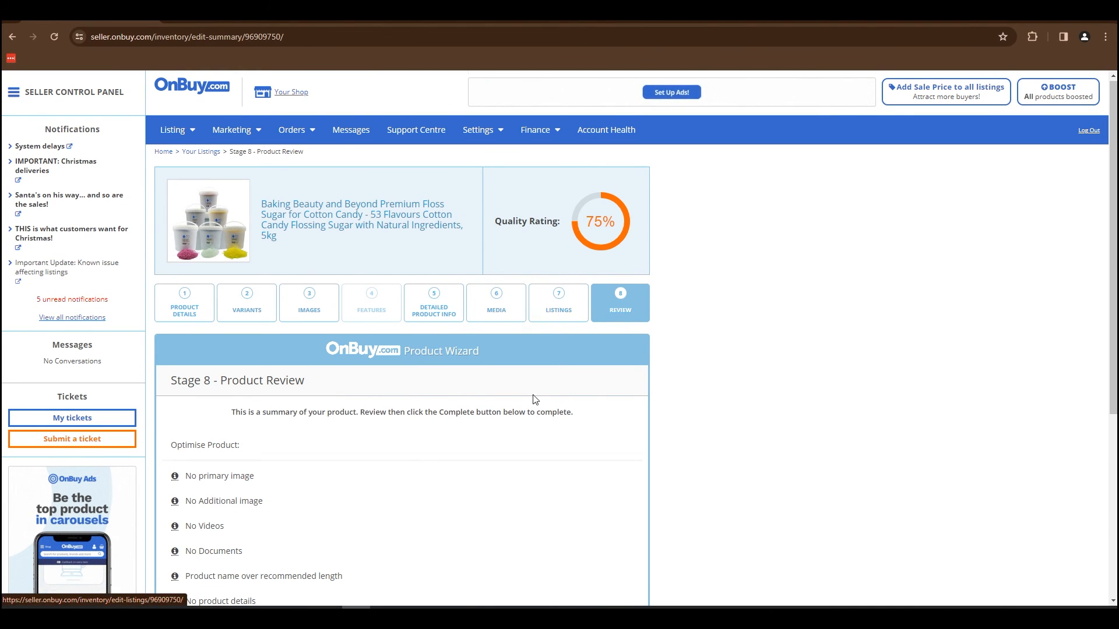
{"action": "scroll", "coordinate": [526, 401], "scroll_direction": "down", "scroll_amount": 5}
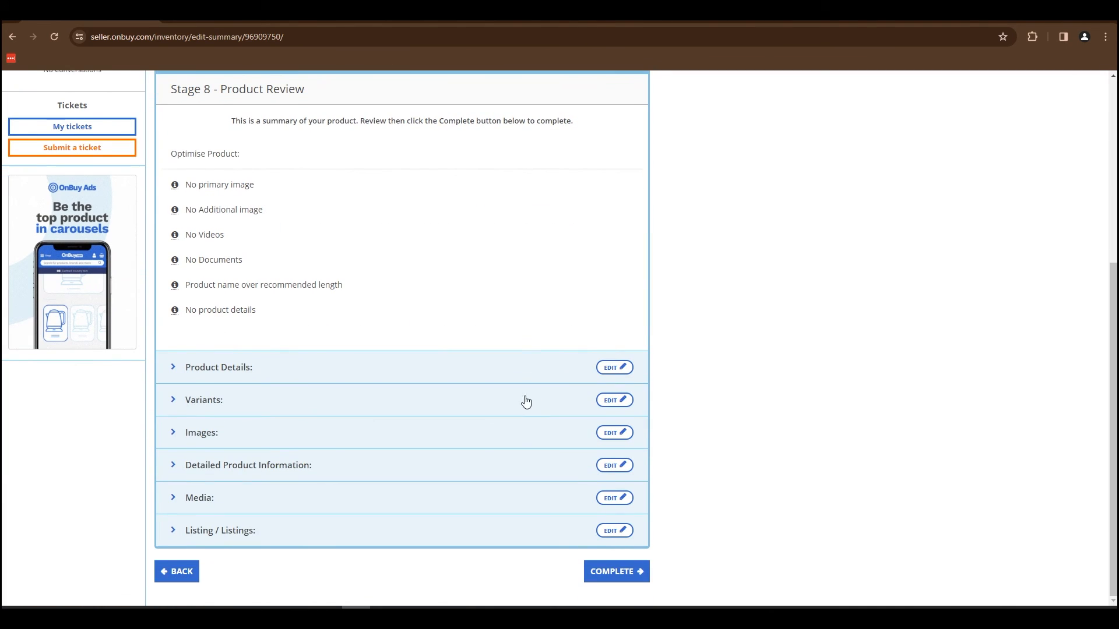
{"action": "left_click", "coordinate": [622, 573]}
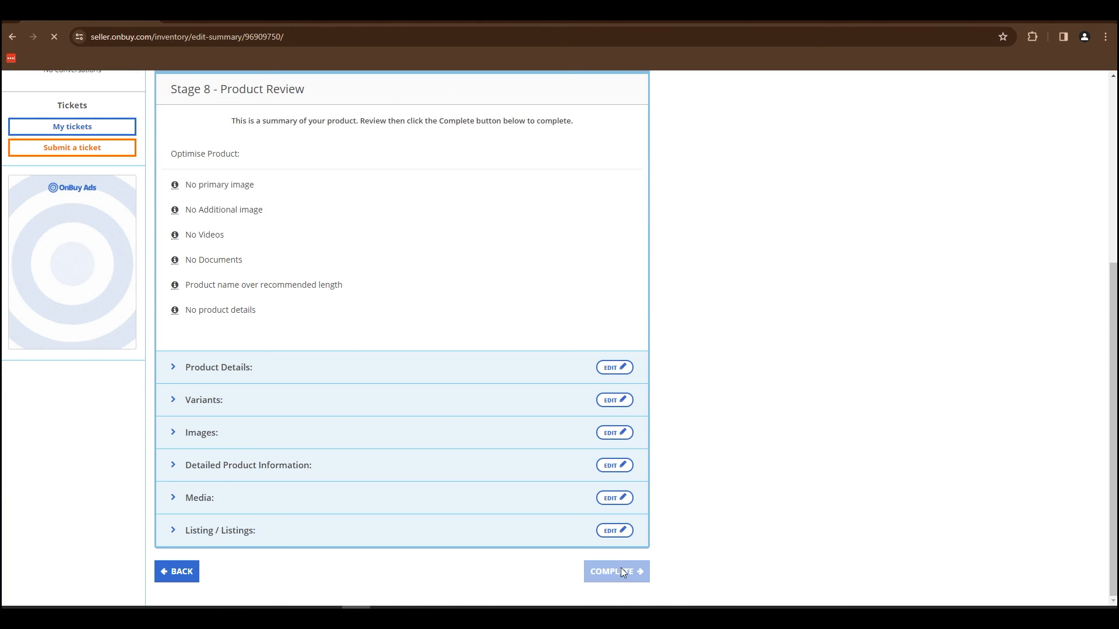